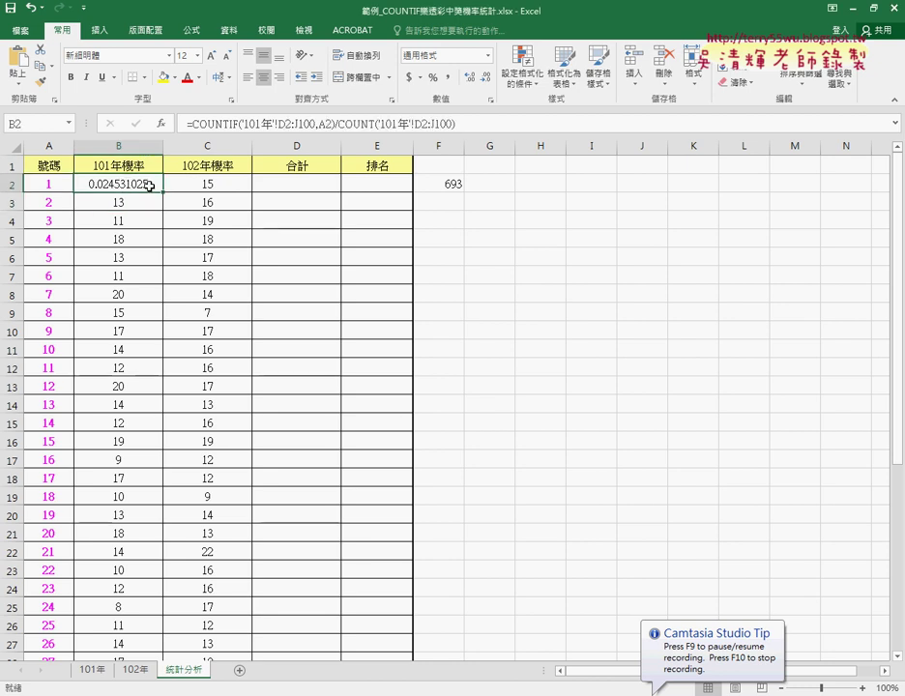
- Fill the 101年 probability formula from B2 down column B
{"action": "double_click", "coordinate": [160, 193]}
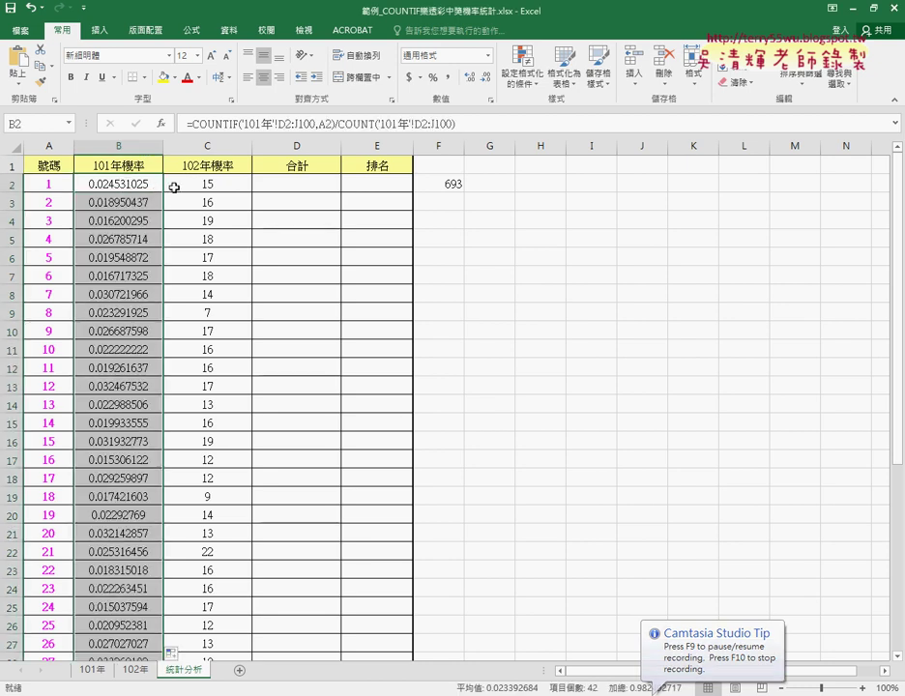
{"action": "left_click", "coordinate": [213, 183]}
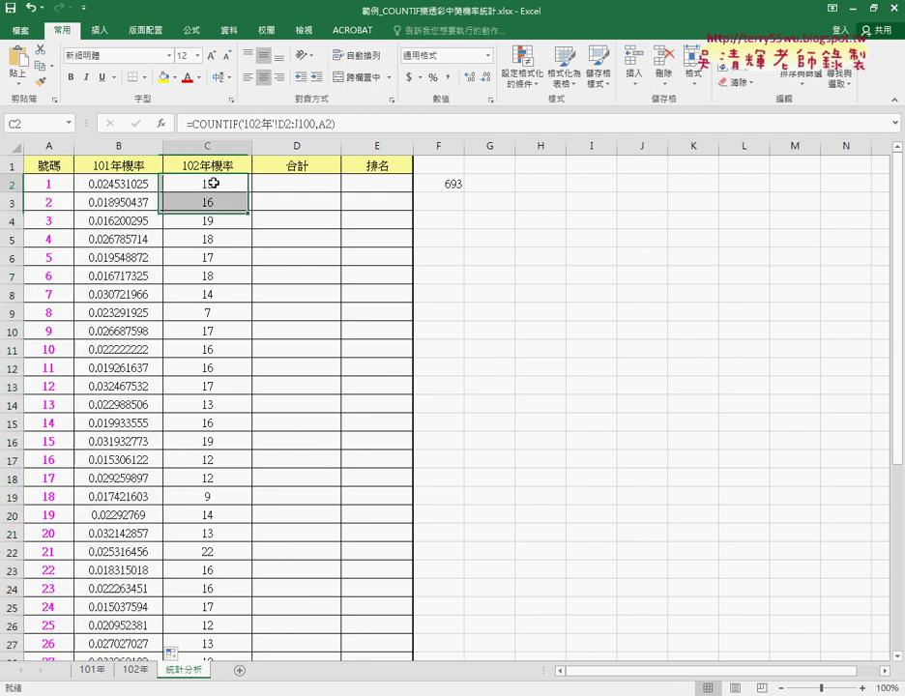
{"action": "left_click", "coordinate": [131, 179]}
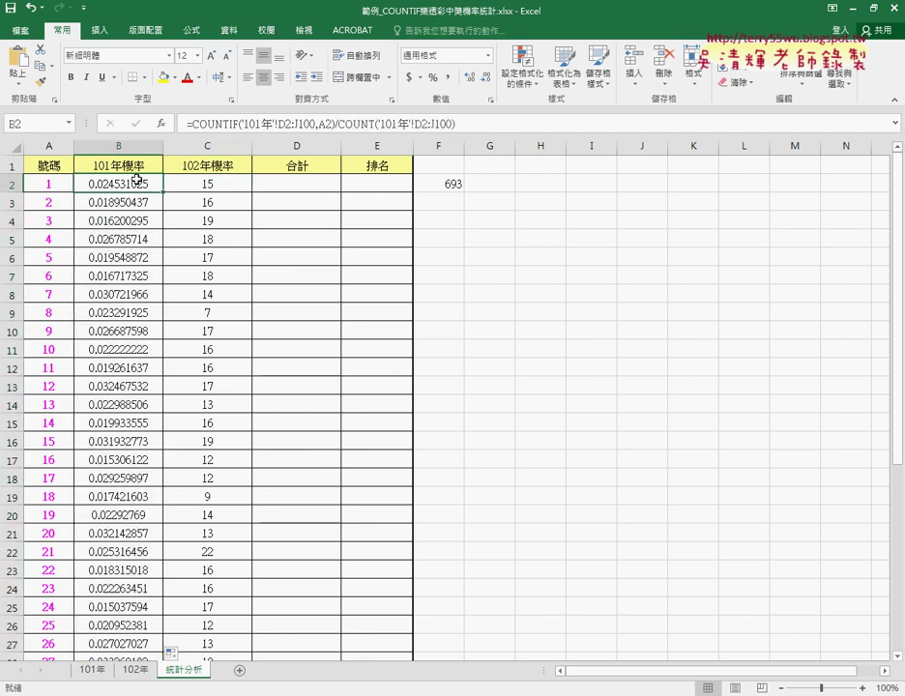
- Copy B2's COUNTIF/COUNT formula text and paste it over C2's formula
{"action": "left_click", "coordinate": [226, 123]}
{"action": "left_click_drag", "start_coordinate": [226, 124], "coordinate": [186, 123]}
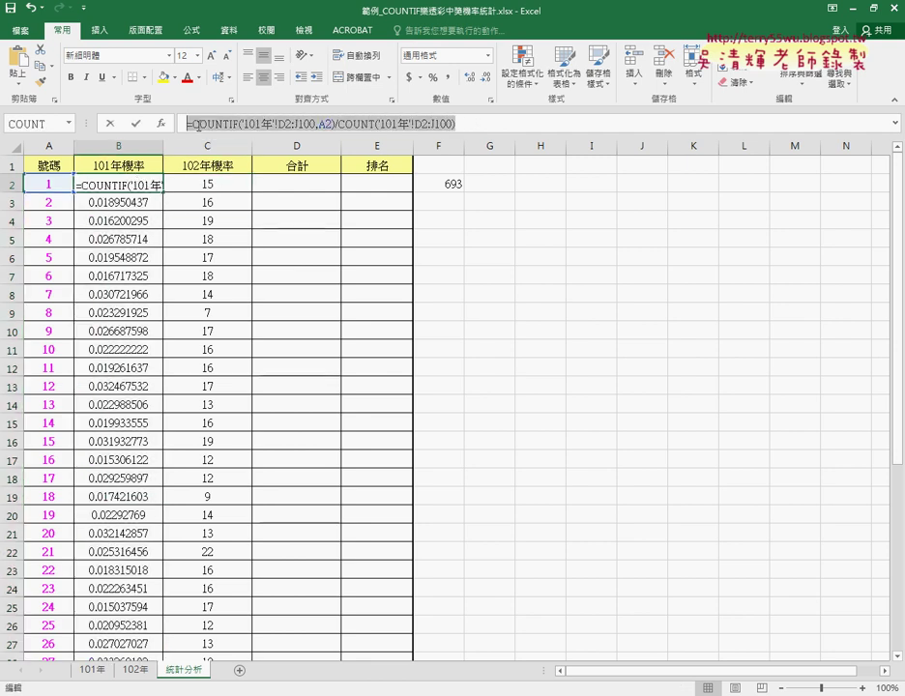
{"action": "right_click", "coordinate": [230, 127]}
{"action": "left_click", "coordinate": [254, 154]}
{"action": "left_click", "coordinate": [111, 124]}
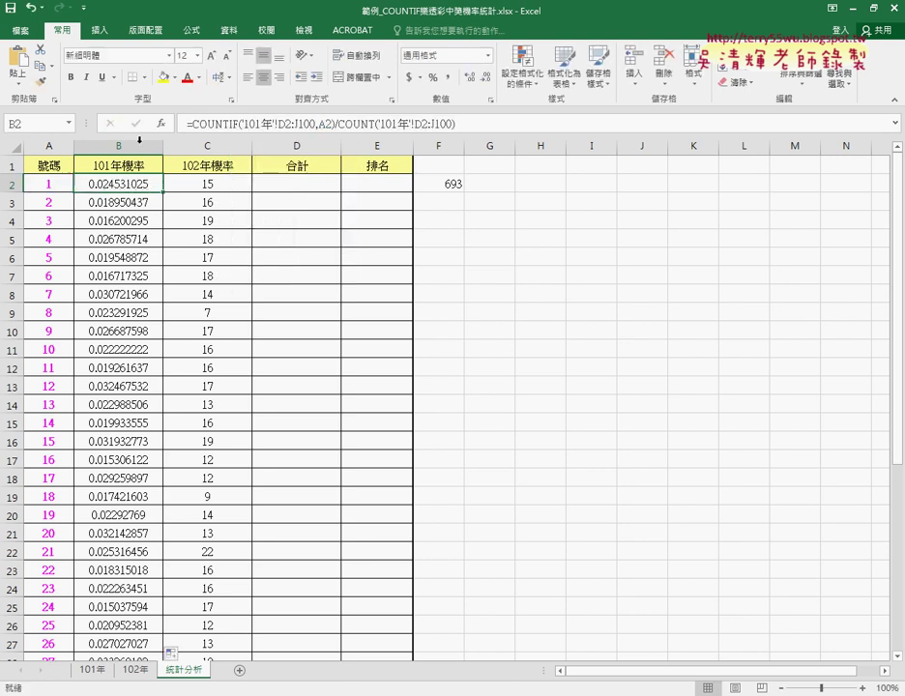
{"action": "left_click", "coordinate": [208, 182]}
{"action": "left_click", "coordinate": [193, 123]}
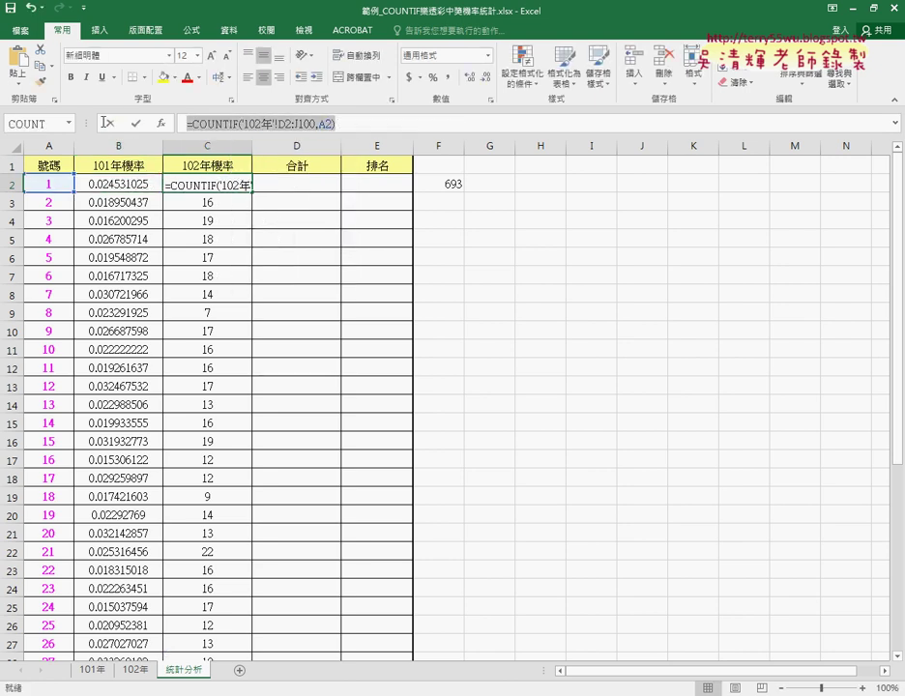
{"action": "right_click", "coordinate": [236, 124]}
{"action": "left_click", "coordinate": [251, 183]}
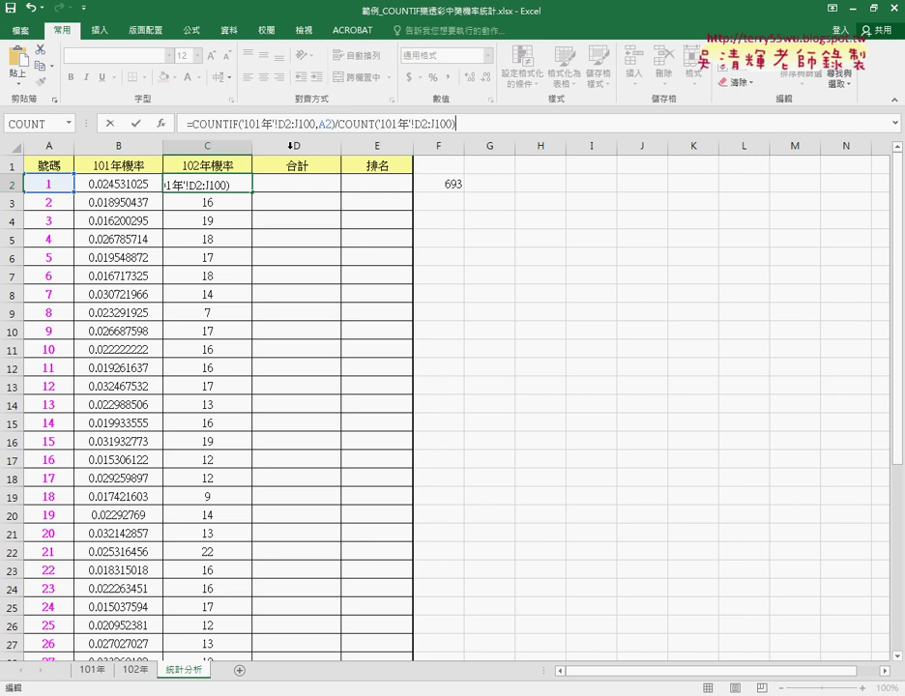
- Change both sheet references in C2's formula from '101年' to '102年' and commit it
{"action": "left_click", "coordinate": [243, 124]}
{"action": "type", "text": "2"}
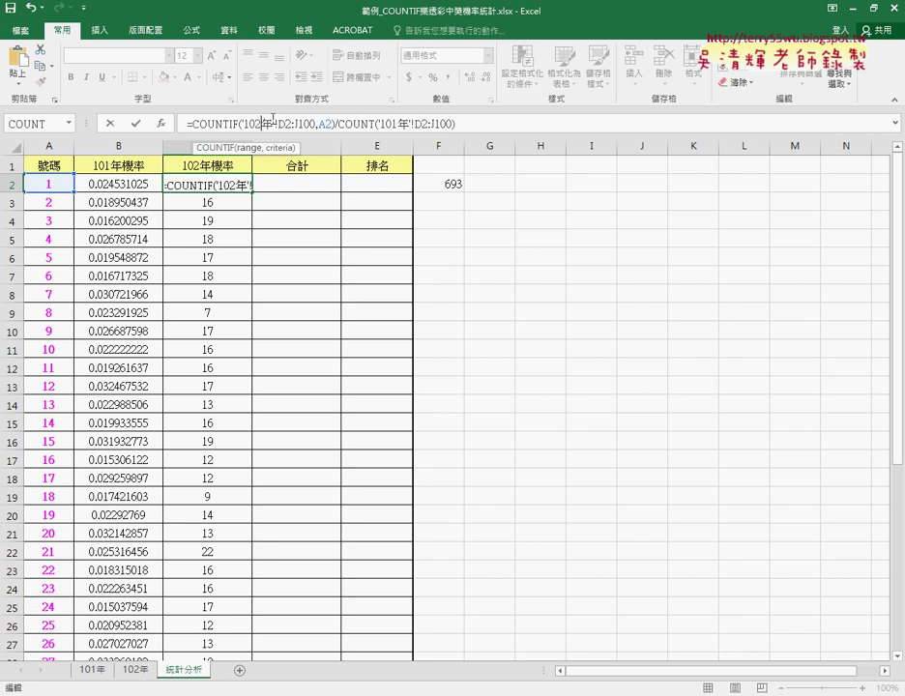
{"action": "left_click", "coordinate": [397, 123]}
{"action": "key", "text": "BackSpace"}
{"action": "type", "text": "2"}
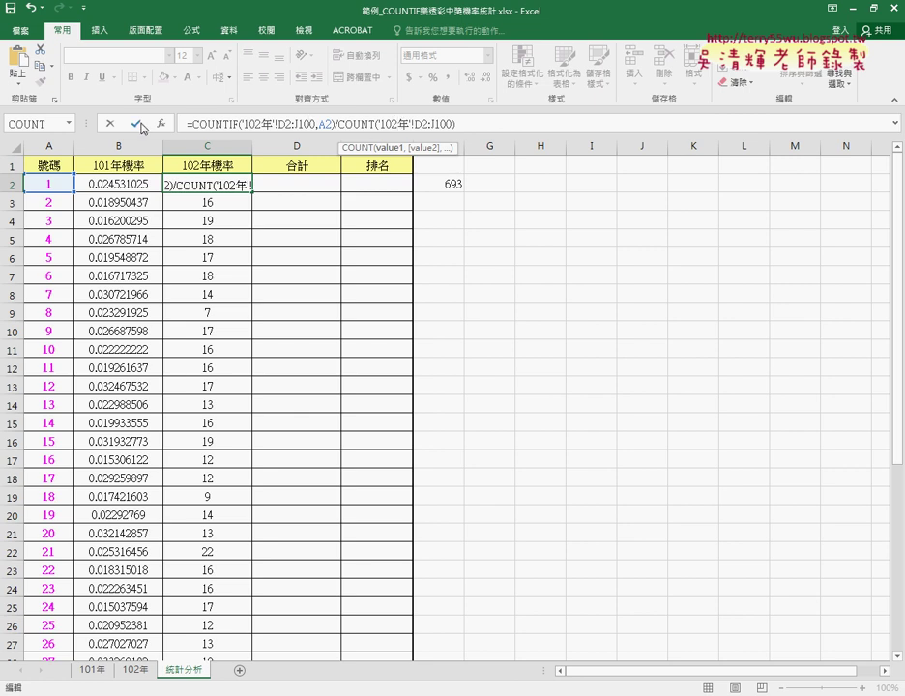
{"action": "left_click", "coordinate": [135, 122]}
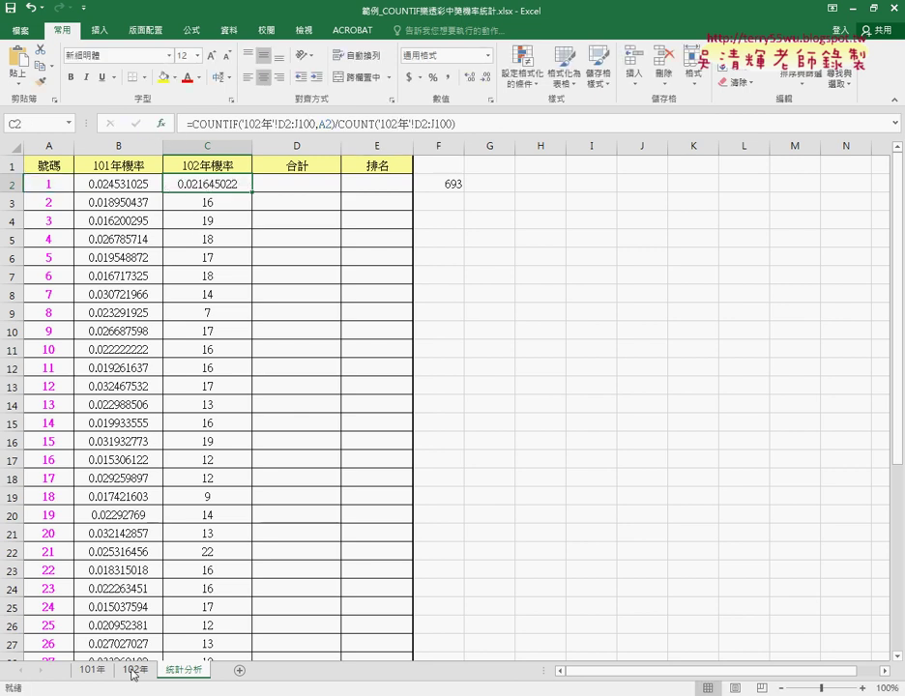
- Check on the 102年 sheet that the last draw is in row 105
{"action": "left_click", "coordinate": [135, 669]}
{"action": "left_click", "coordinate": [292, 185]}
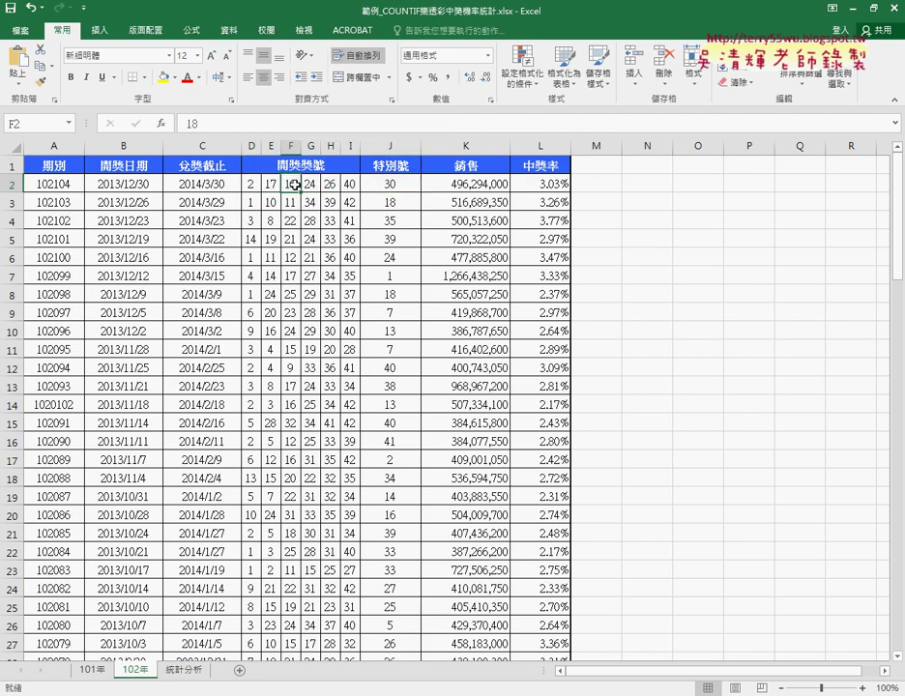
{"action": "key", "text": "ctrl+Down"}
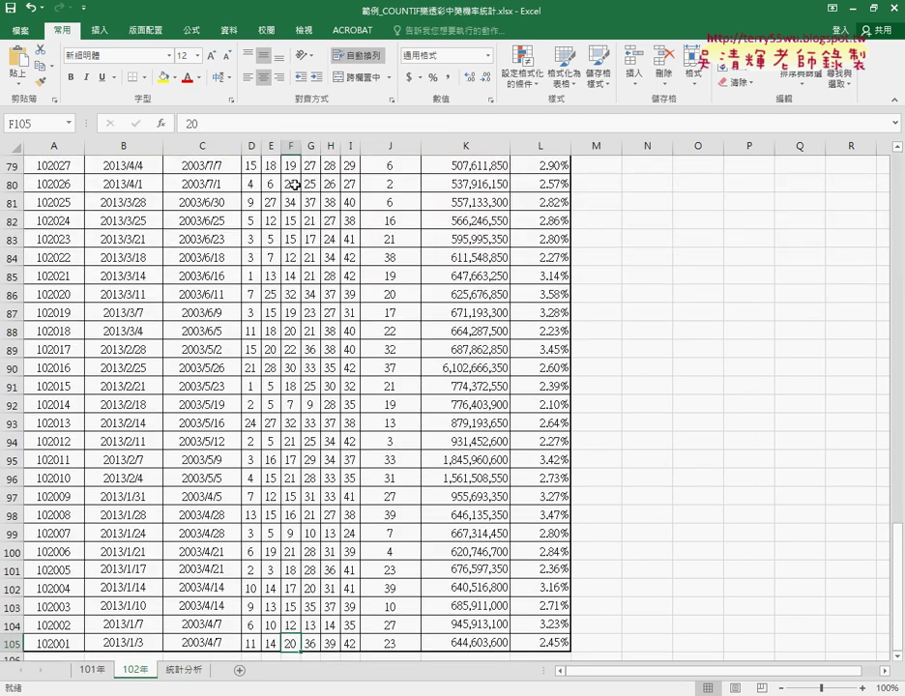
{"action": "scroll", "coordinate": [363, 329], "scroll_direction": "down", "scroll_amount": 2}
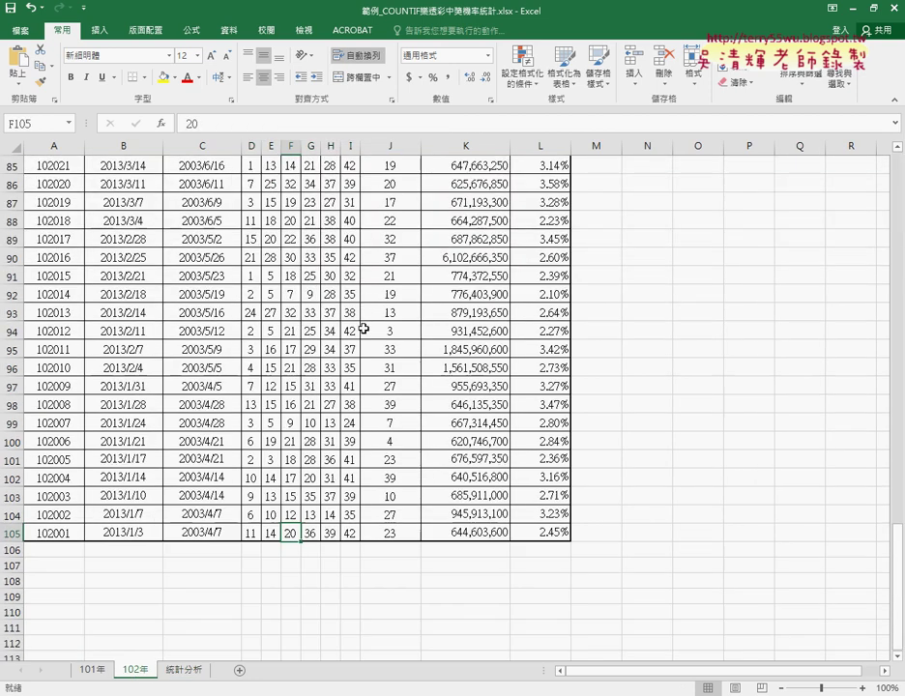
{"action": "left_click", "coordinate": [9, 532]}
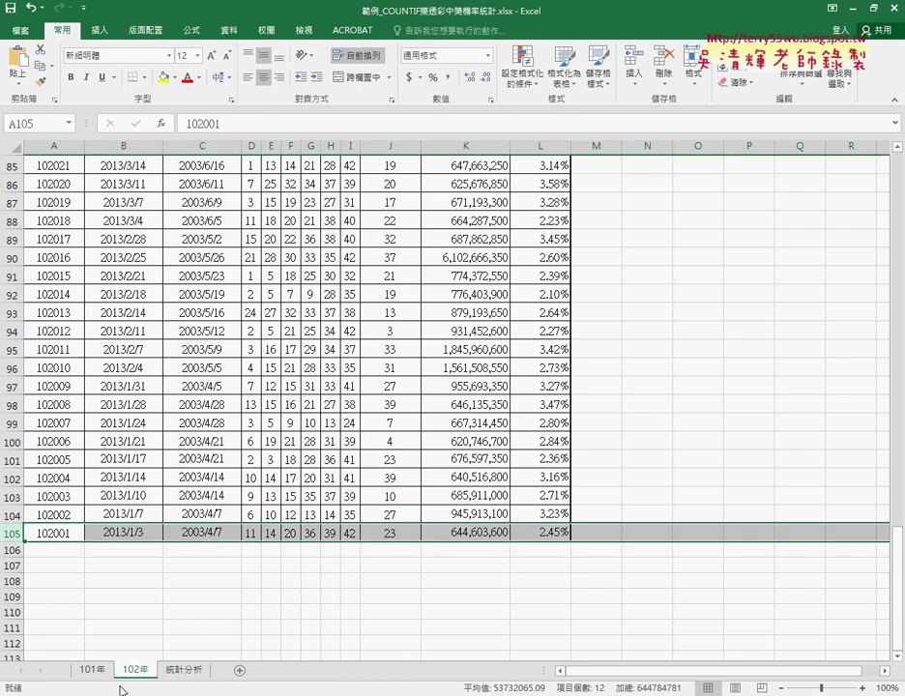
{"action": "left_click", "coordinate": [177, 674]}
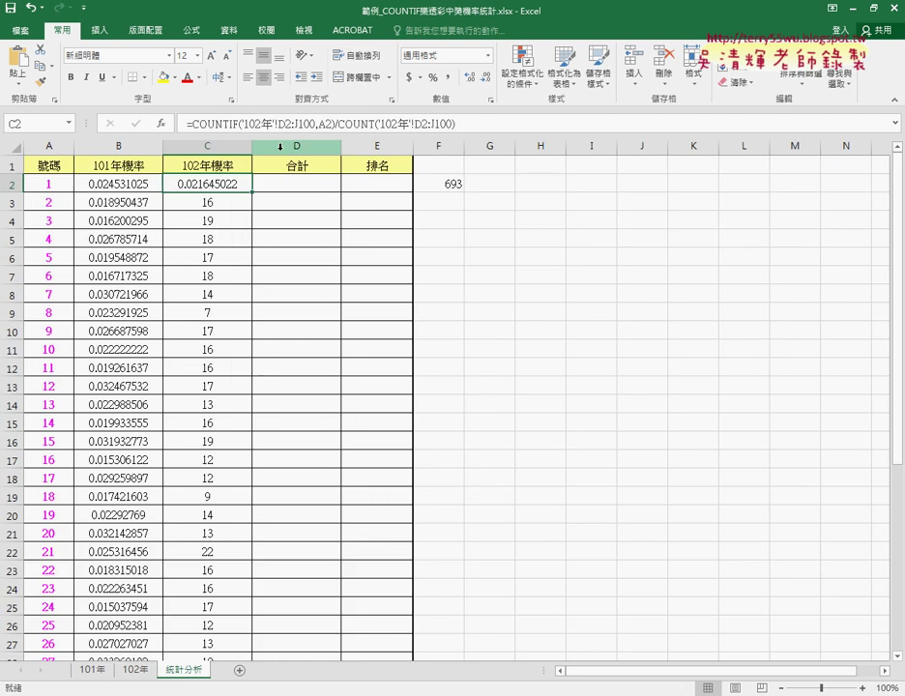
- Change both C2 ranges to end at J105, then fill the formula down column C
{"action": "left_click", "coordinate": [310, 124]}
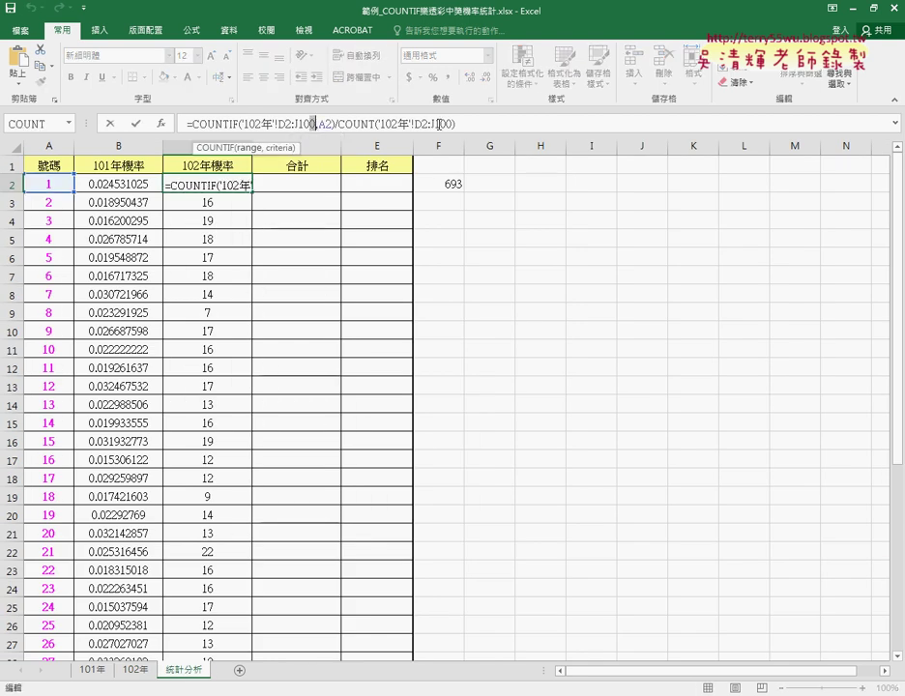
{"action": "key", "text": "BackSpace"}
{"action": "type", "text": "5"}
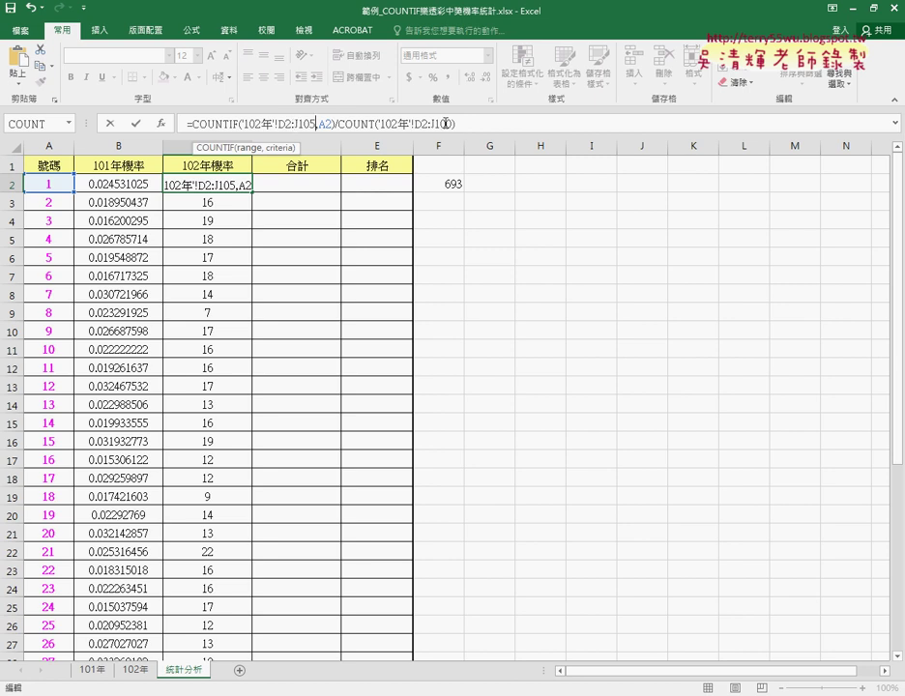
{"action": "left_click", "coordinate": [449, 124]}
{"action": "key", "text": "BackSpace"}
{"action": "type", "text": "5"}
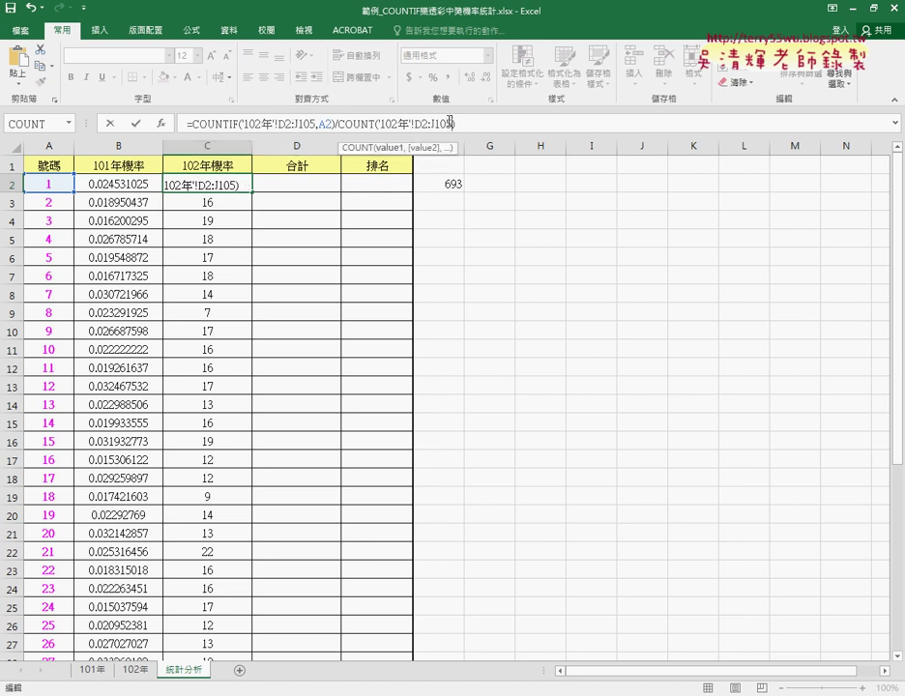
{"action": "left_click", "coordinate": [135, 123]}
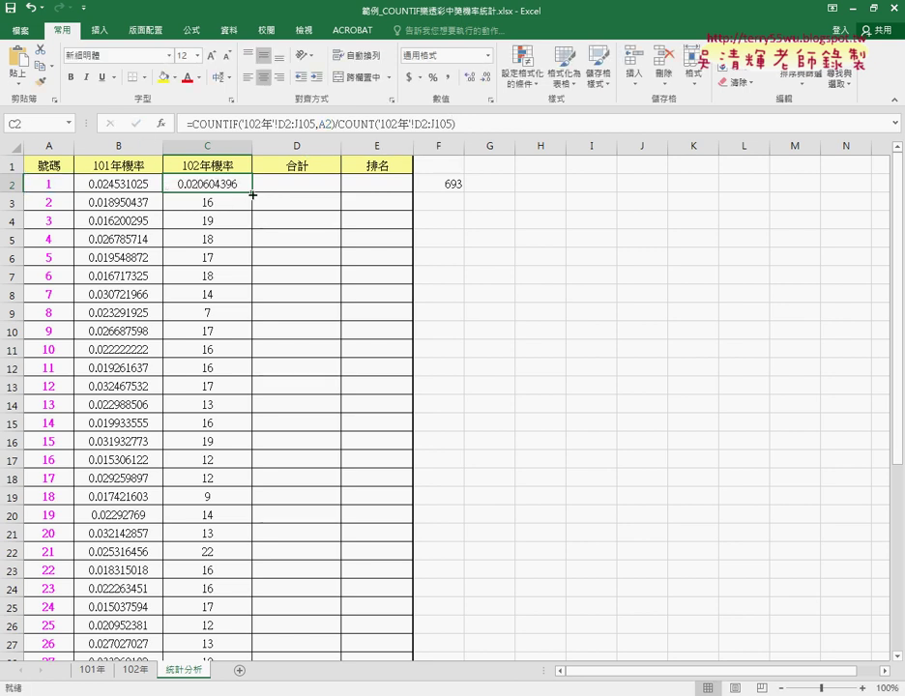
{"action": "double_click", "coordinate": [252, 192]}
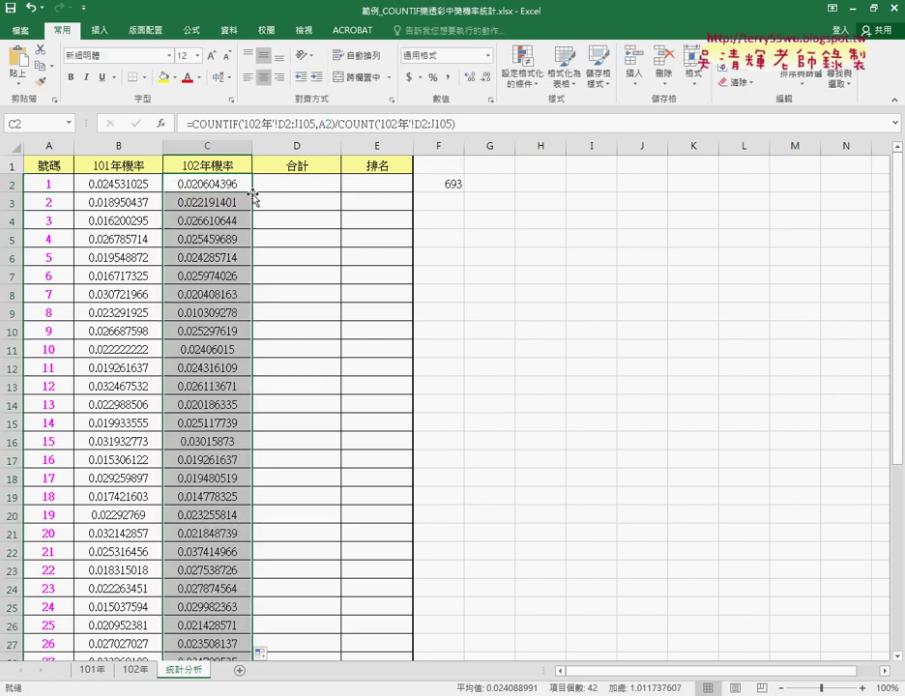
{"action": "left_click", "coordinate": [117, 182]}
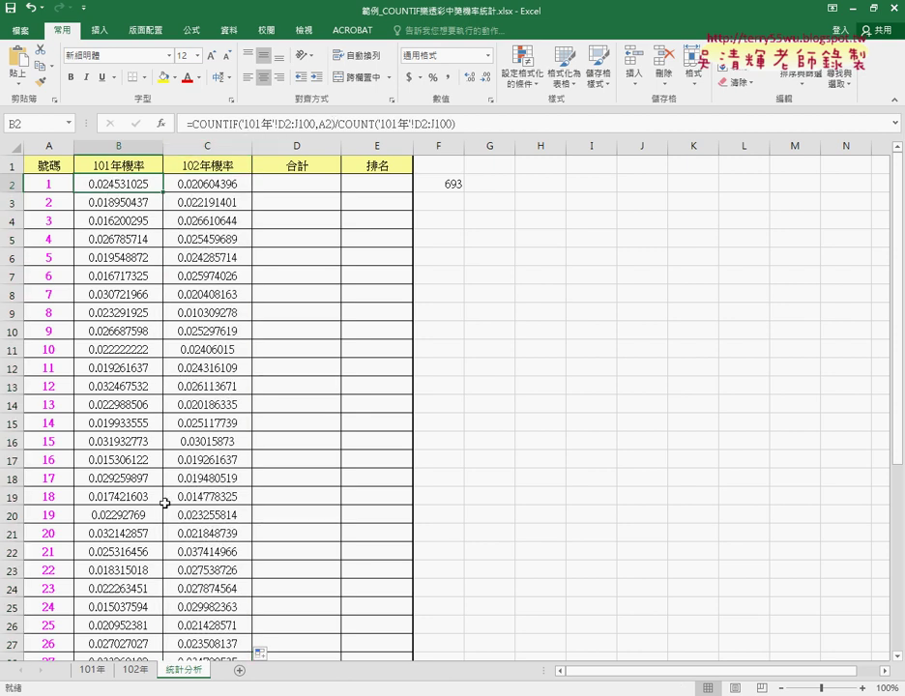
- On the 101年 sheet, select the winning numbers D2:J100
{"action": "left_click", "coordinate": [92, 669]}
{"action": "scroll", "coordinate": [184, 435], "scroll_direction": "up", "scroll_amount": 6}
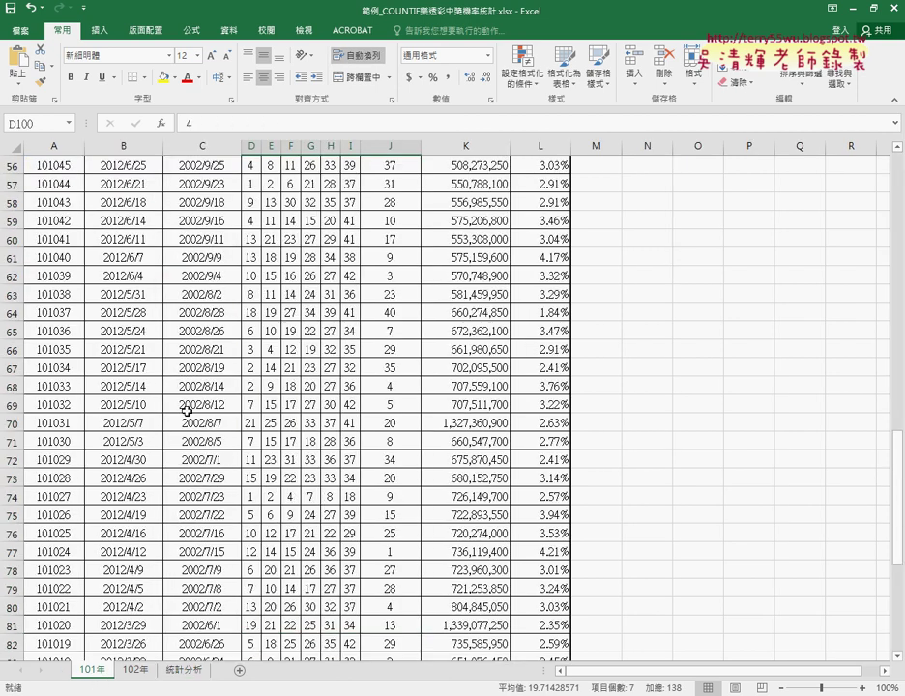
{"action": "scroll", "coordinate": [190, 425], "scroll_direction": "up", "scroll_amount": 14}
{"action": "scroll", "coordinate": [191, 387], "scroll_direction": "up", "scroll_amount": 5}
{"action": "left_click_drag", "start_coordinate": [250, 183], "coordinate": [404, 181]}
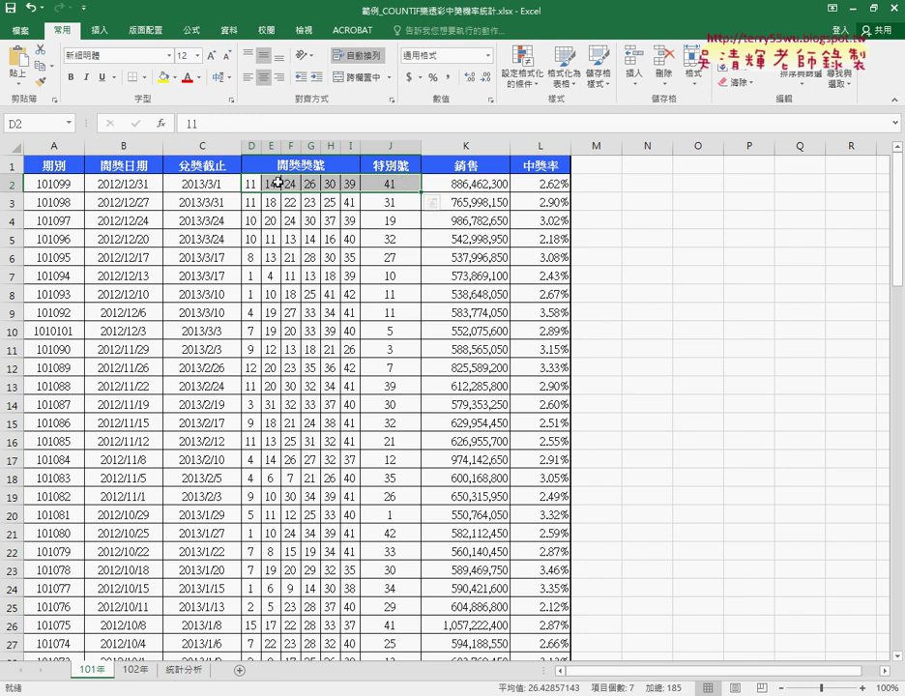
{"action": "left_click_drag", "start_coordinate": [250, 183], "coordinate": [386, 192]}
{"action": "key", "text": "ctrl+shift+Down"}
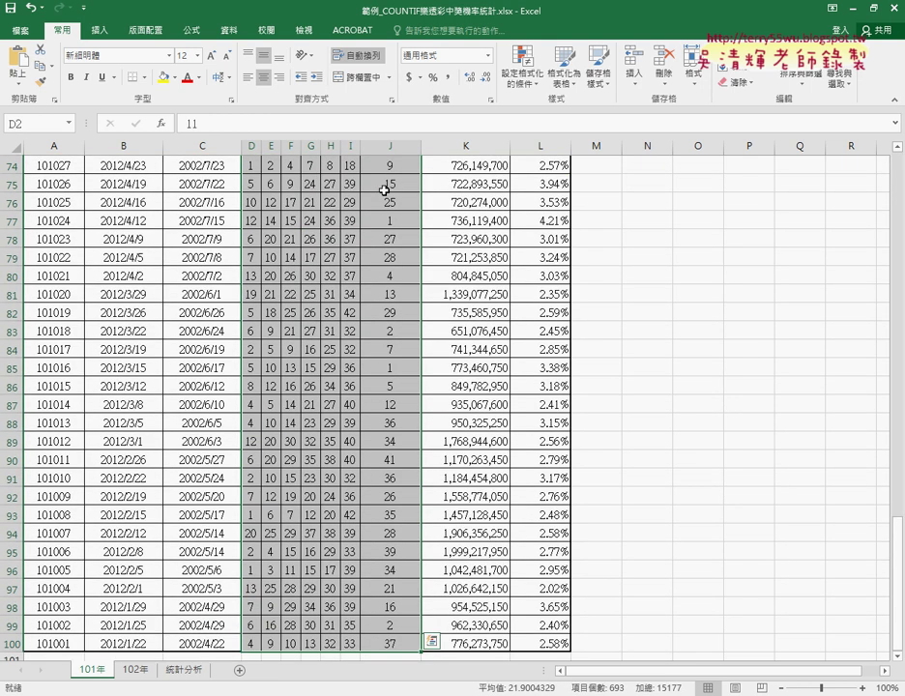
- Try naming the selection 101 in the Name Box and dismiss the invalid-reference errors
{"action": "left_click", "coordinate": [44, 123]}
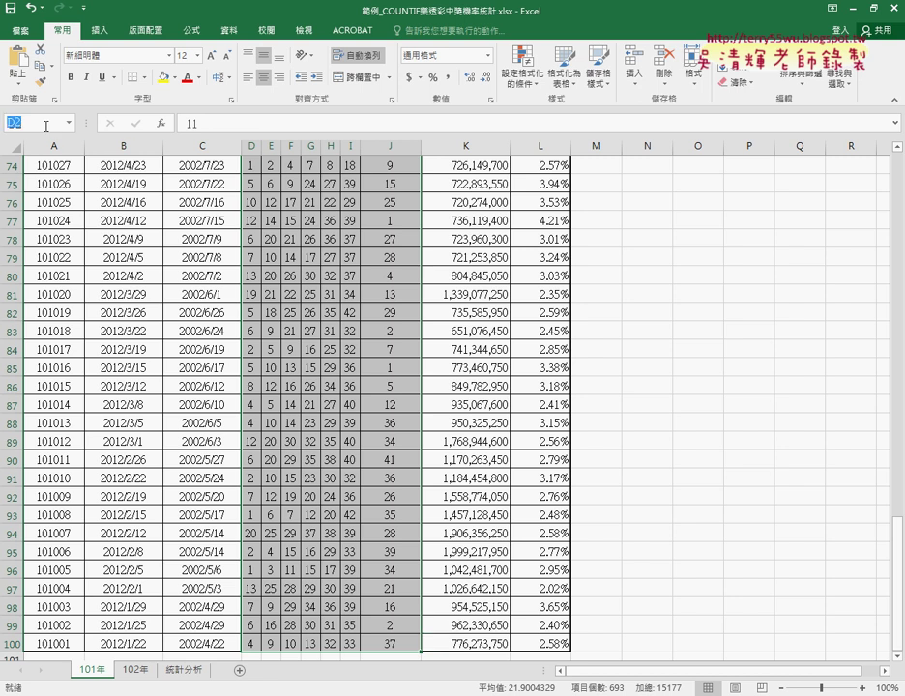
{"action": "key", "text": "Escape"}
{"action": "type", "text": "101"}
{"action": "key", "text": "Return"}
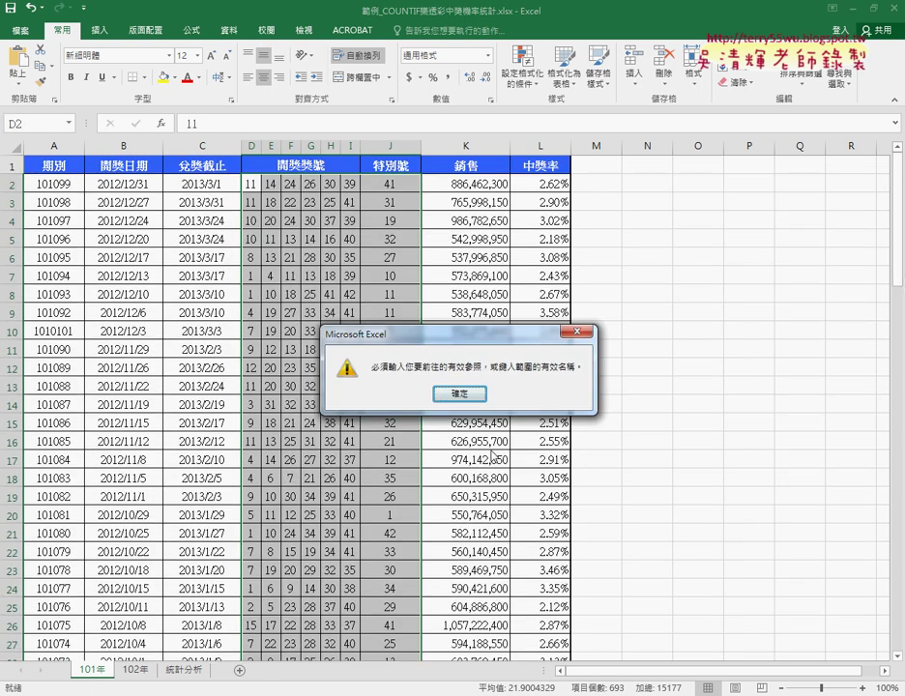
{"action": "left_click", "coordinate": [459, 393]}
{"action": "type", "text": "101"}
{"action": "key", "text": "Return"}
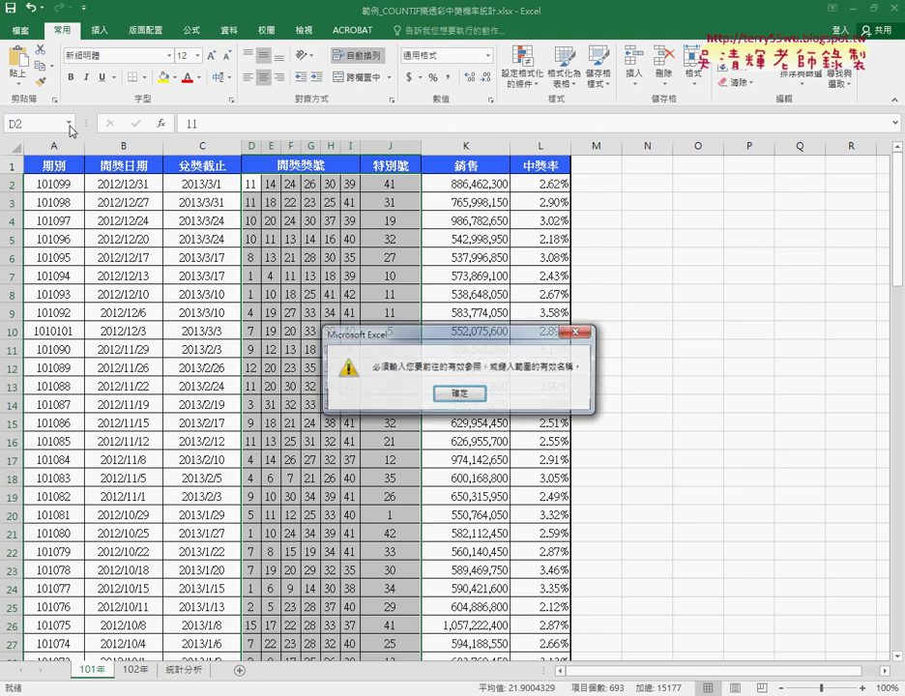
{"action": "left_click", "coordinate": [483, 398]}
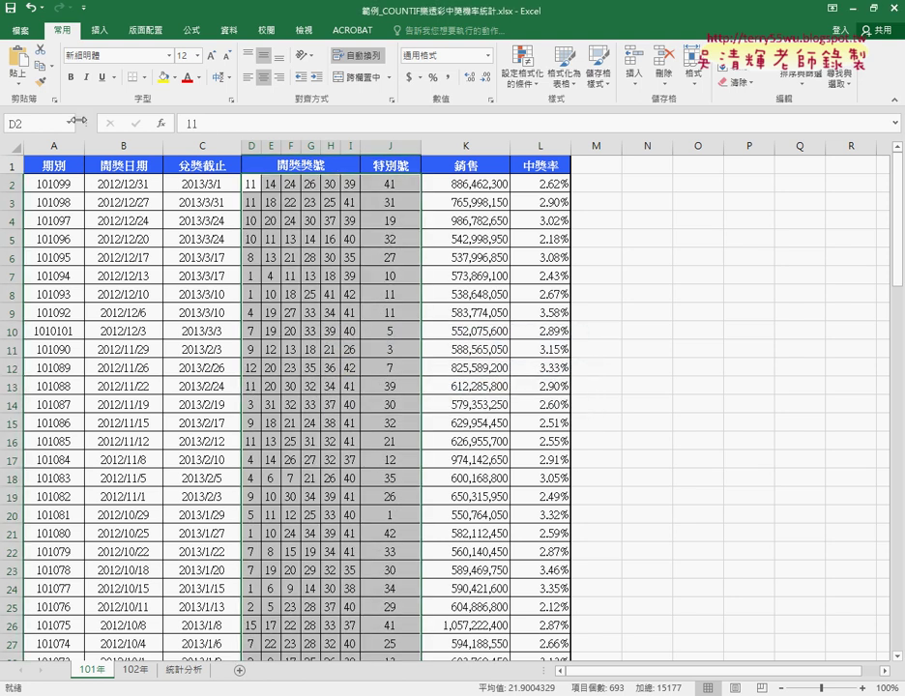
- Enter 開獎101 in the Name Box as the name for D2:J100 and recheck it
{"action": "left_click", "coordinate": [29, 118]}
{"action": "type", "text": "開"}
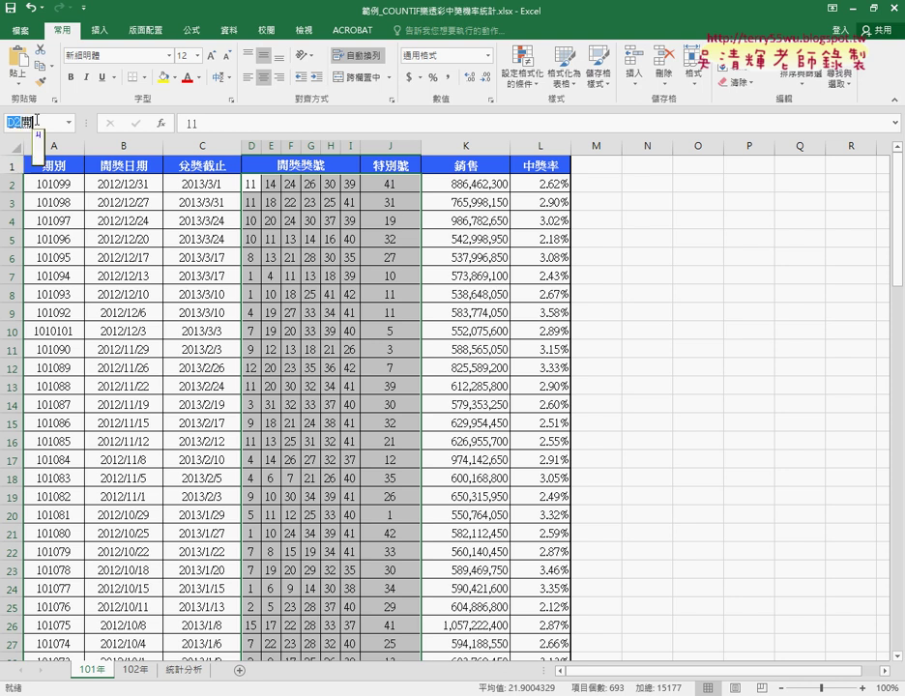
{"action": "type", "text": "獎101"}
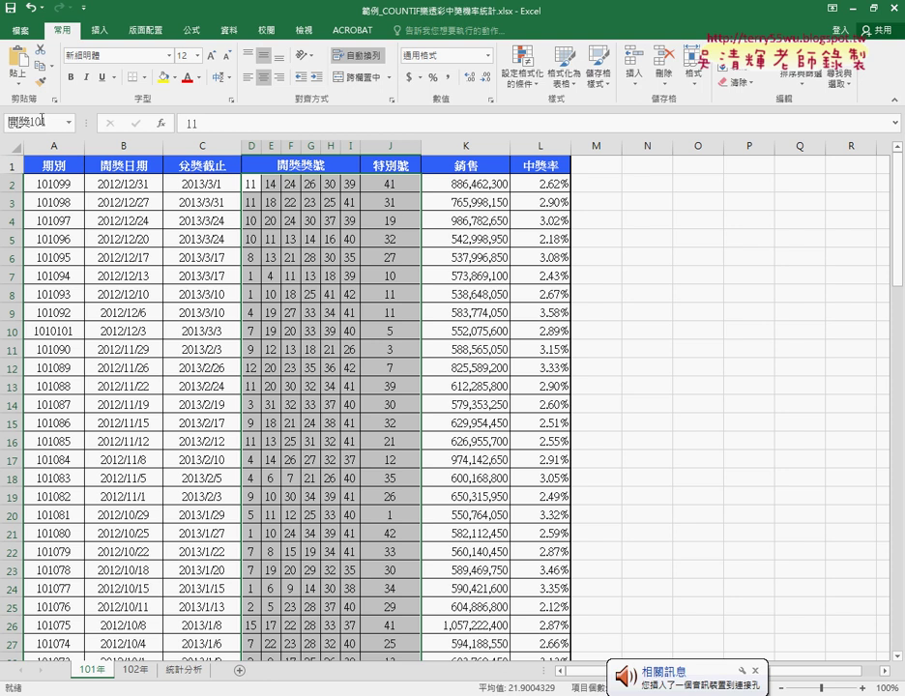
{"action": "key", "text": "Return"}
{"action": "left_click", "coordinate": [64, 123]}
{"action": "scroll", "coordinate": [64, 122], "scroll_direction": "down", "scroll_amount": 1}
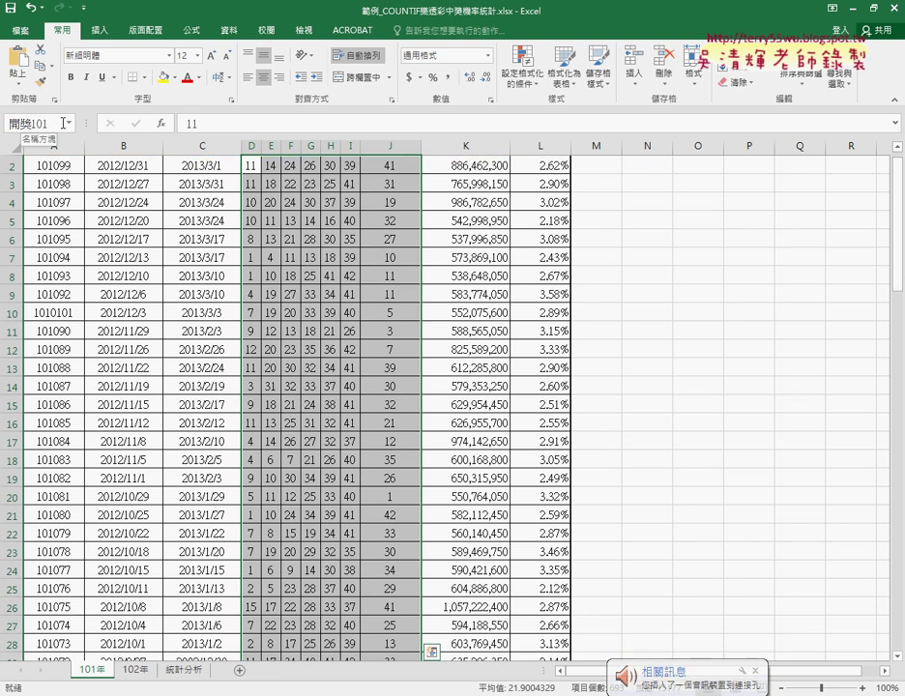
{"action": "left_click", "coordinate": [58, 123]}
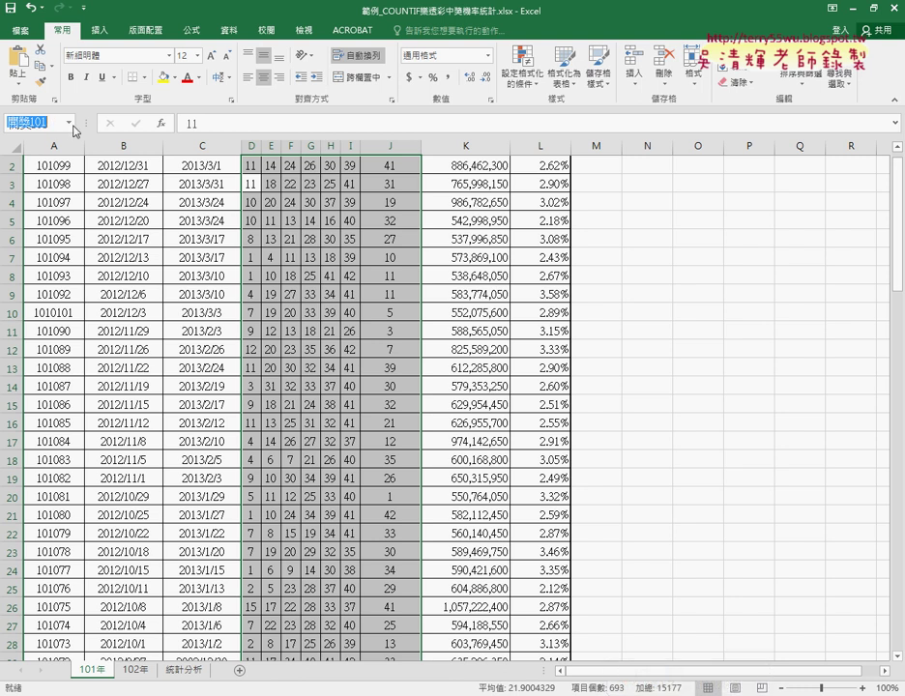
- Confirm in Name Manager that 開獎101 refers to '101年'!$D$2:$J$100, then go to 102年
{"action": "left_click", "coordinate": [190, 34]}
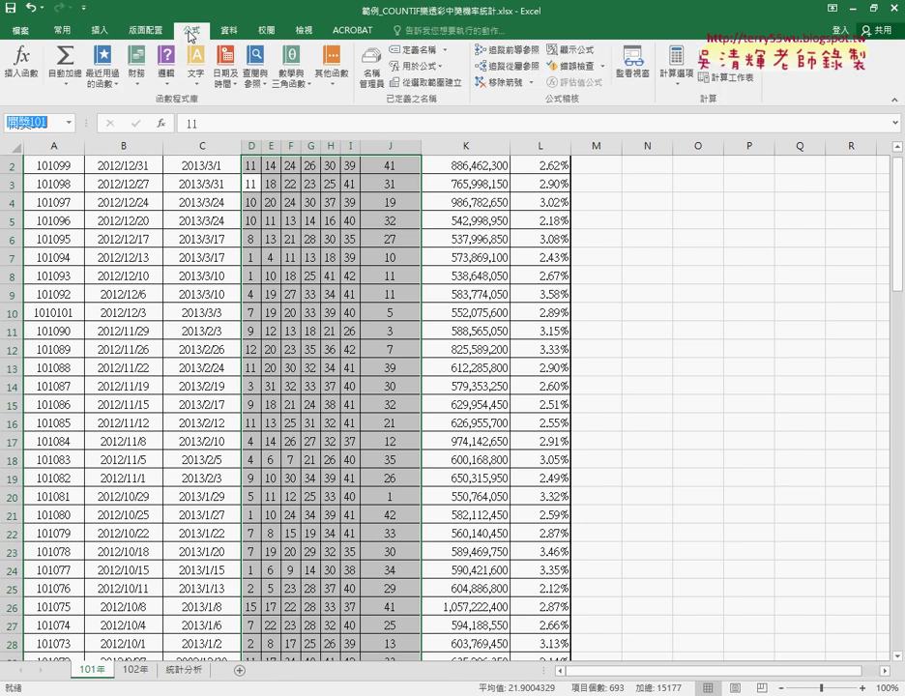
{"action": "left_click", "coordinate": [373, 85]}
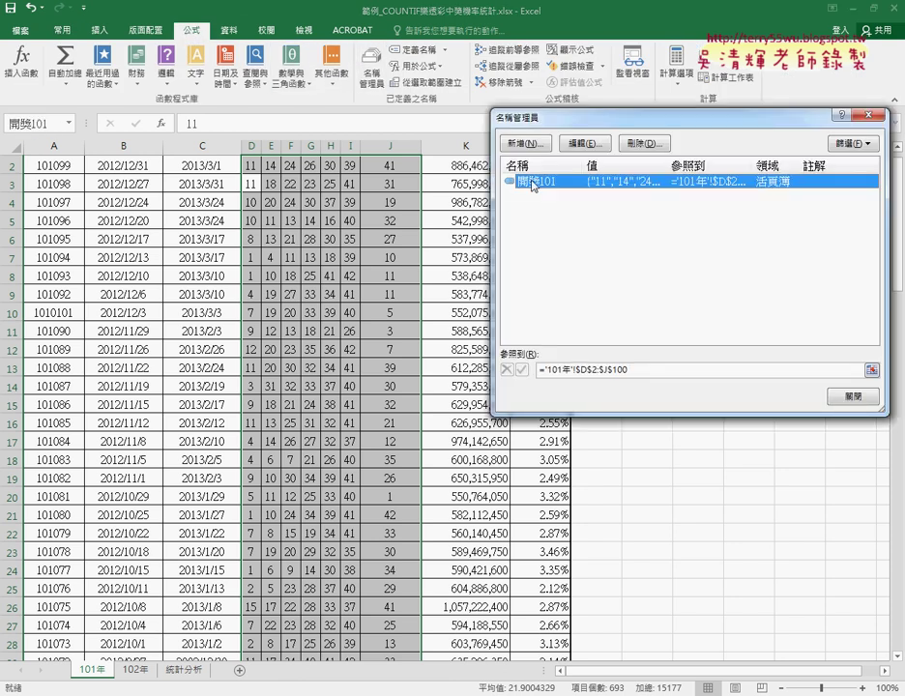
{"action": "left_click", "coordinate": [636, 370]}
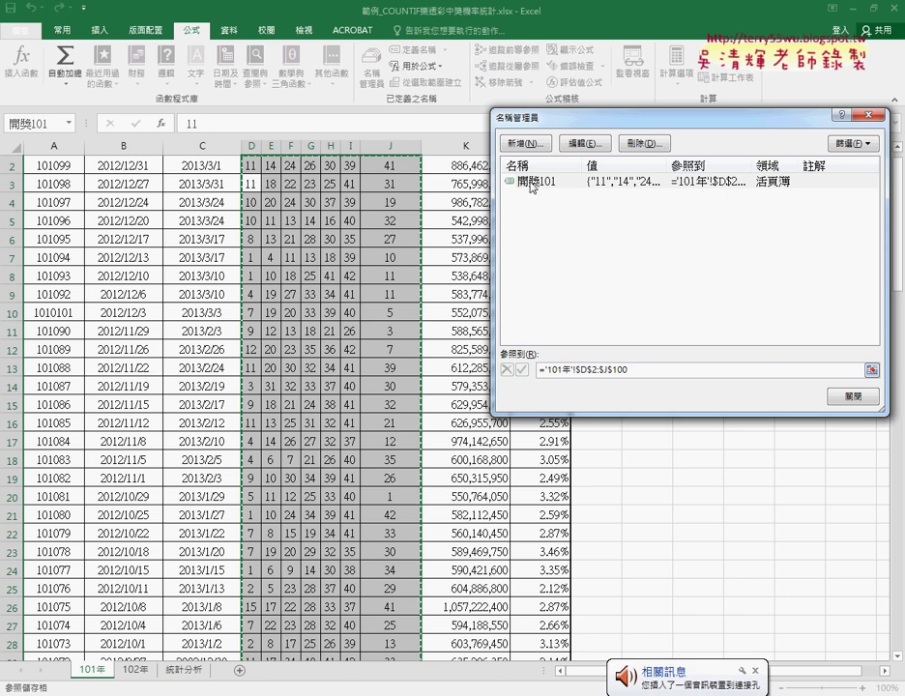
{"action": "left_click", "coordinate": [843, 396]}
{"action": "left_click", "coordinate": [144, 674]}
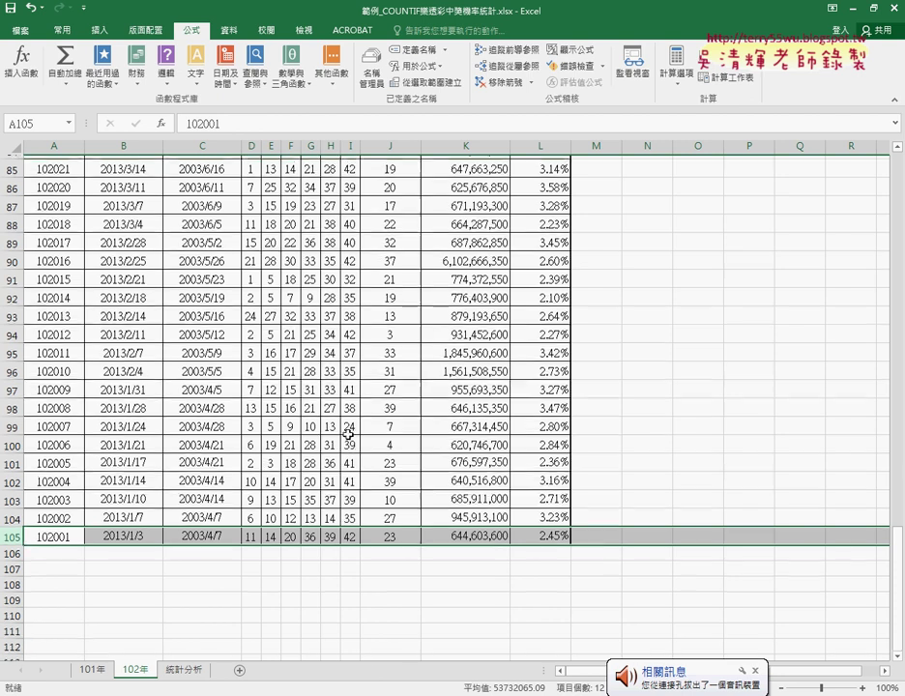
- Select the 102年 numbers D2:J105 and name them 開獎102 in the Name Box
{"action": "scroll", "coordinate": [347, 427], "scroll_direction": "up", "scroll_amount": 12}
{"action": "scroll", "coordinate": [345, 335], "scroll_direction": "up", "scroll_amount": 15}
{"action": "scroll", "coordinate": [280, 304], "scroll_direction": "up", "scroll_amount": 1}
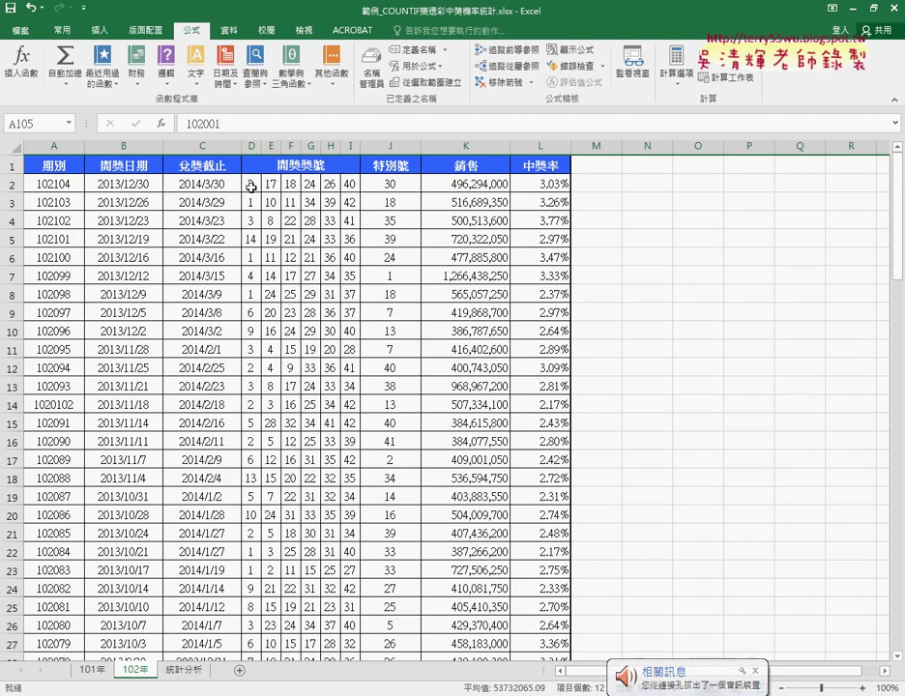
{"action": "left_click_drag", "start_coordinate": [251, 184], "coordinate": [403, 181]}
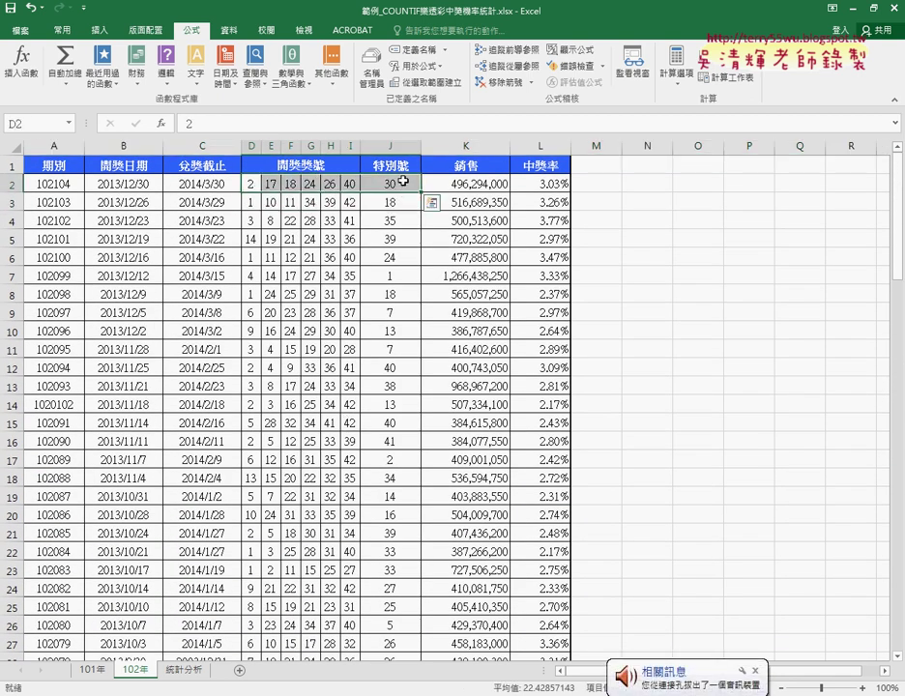
{"action": "key", "text": "ctrl+shift+Down"}
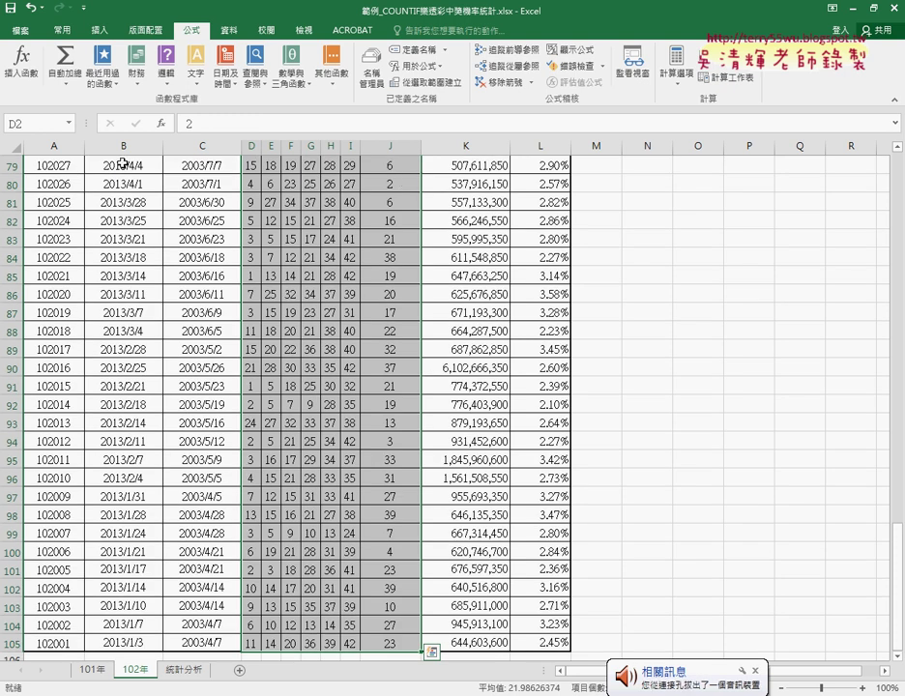
{"action": "left_click", "coordinate": [42, 123]}
{"action": "type", "text": "開獎10"}
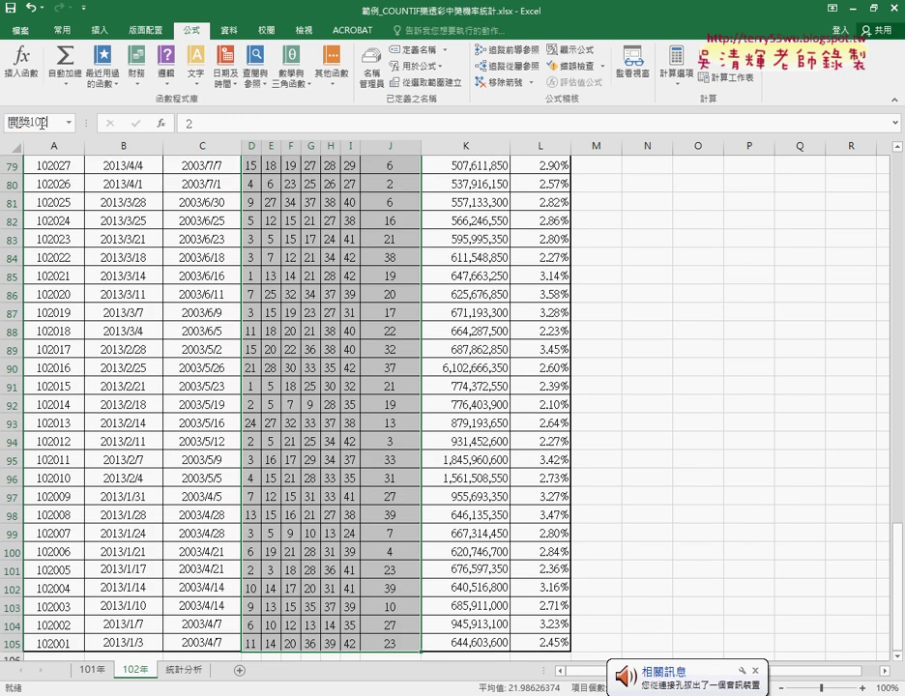
{"action": "key", "text": "Return"}
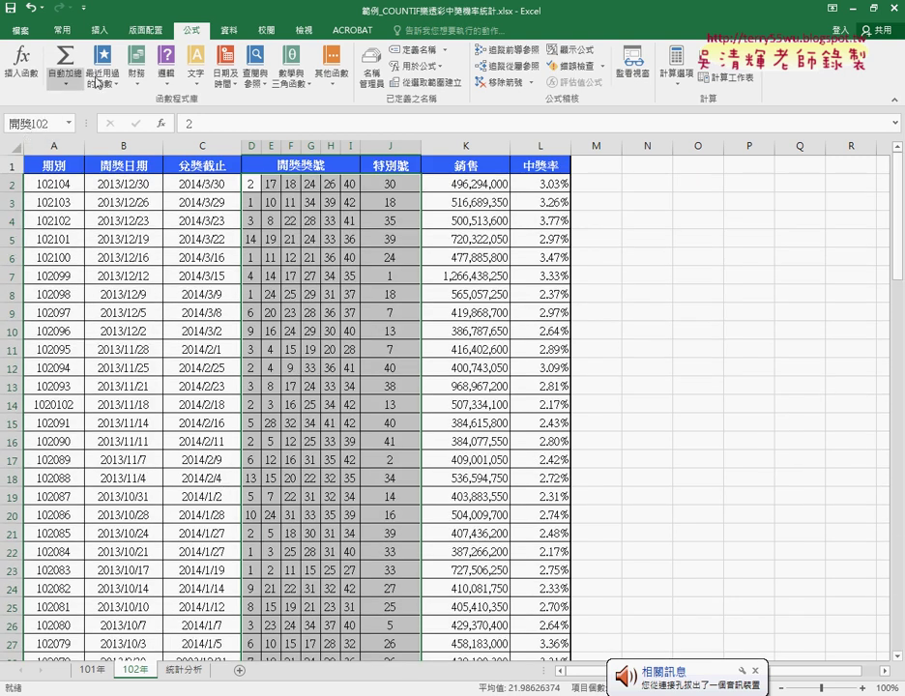
- Verify in Name Manager that 開獎102 covers D2:J105
{"action": "left_click", "coordinate": [372, 65]}
{"action": "left_click", "coordinate": [545, 197]}
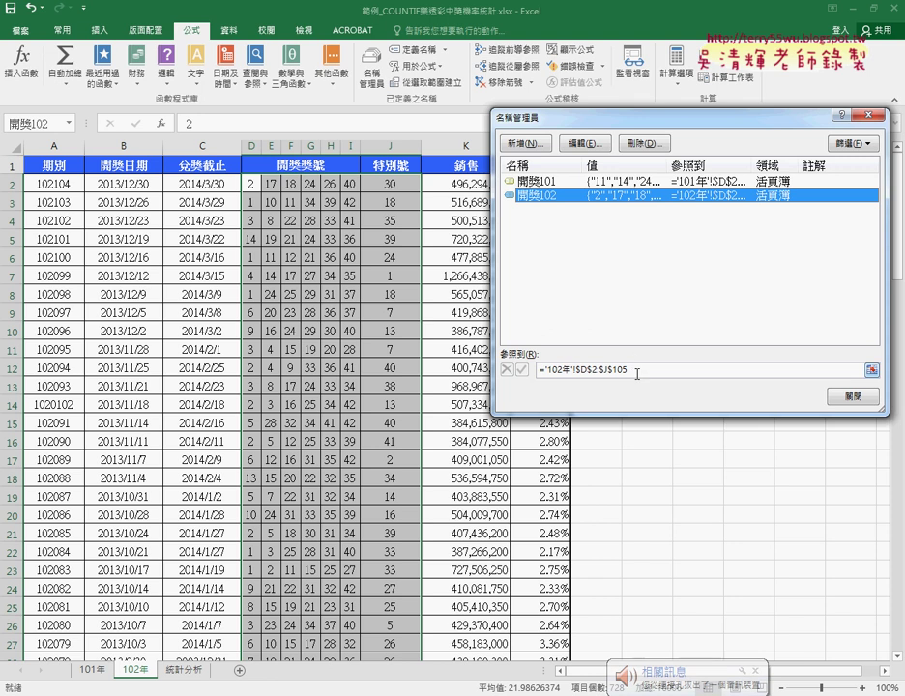
{"action": "left_click", "coordinate": [633, 371]}
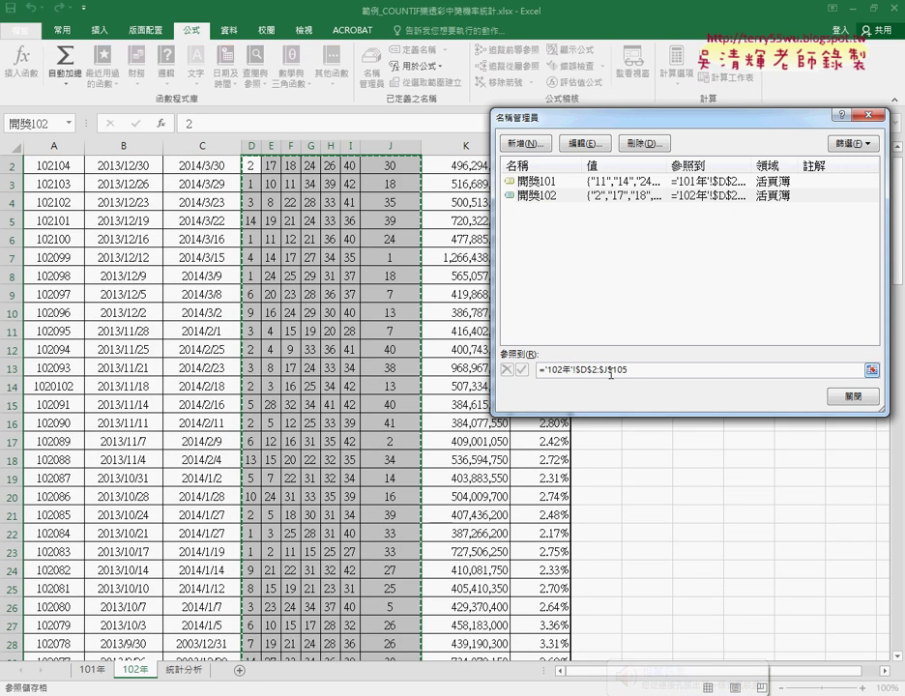
{"action": "left_click", "coordinate": [819, 397]}
- On 統計分析, delete B2's old formula and insert the COUNTIF function
{"action": "left_click", "coordinate": [189, 669]}
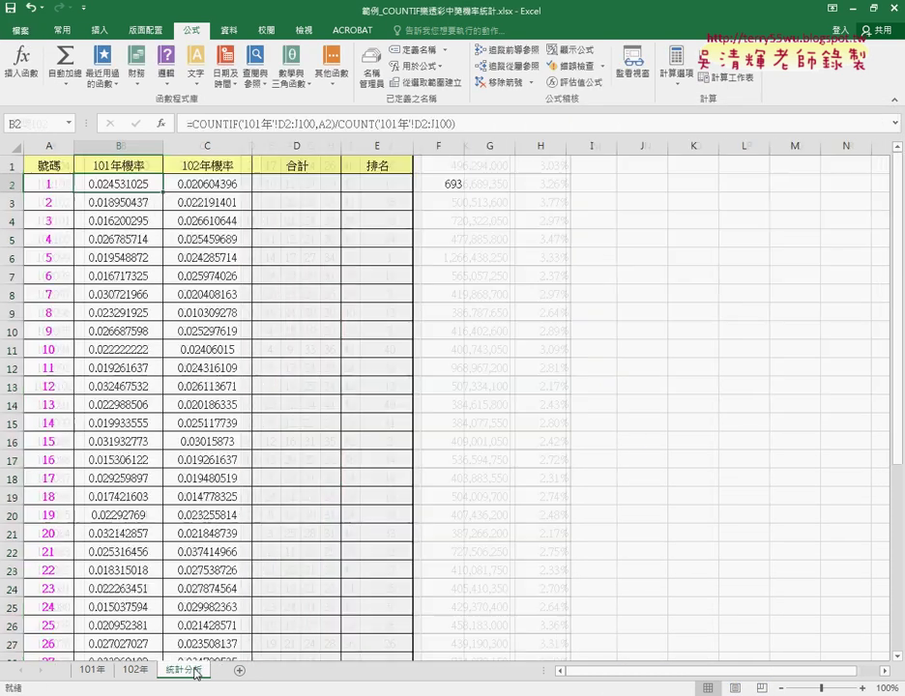
{"action": "left_click_drag", "start_coordinate": [479, 124], "coordinate": [186, 123]}
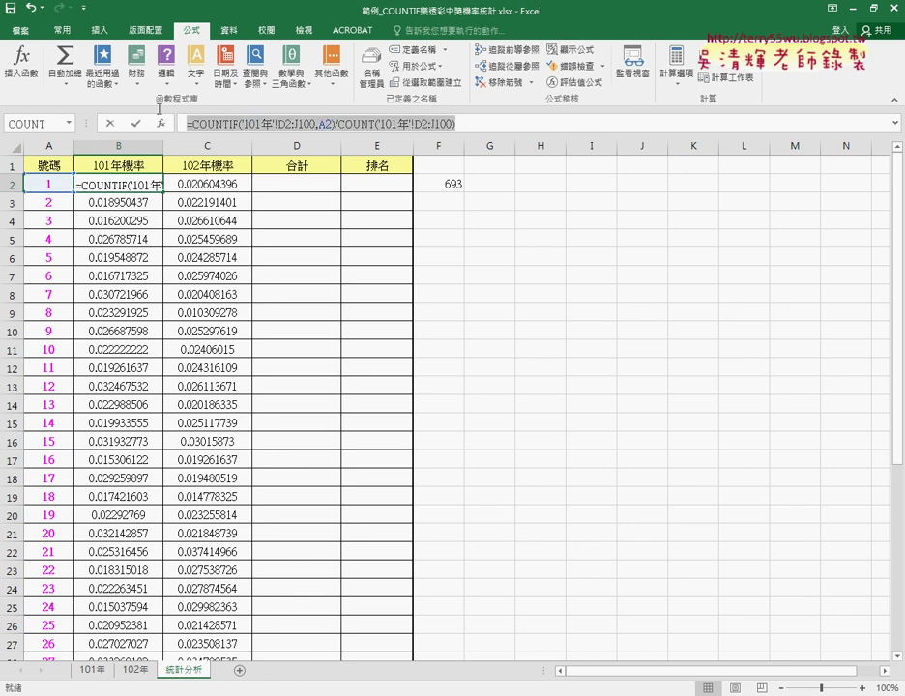
{"action": "key", "text": "Delete"}
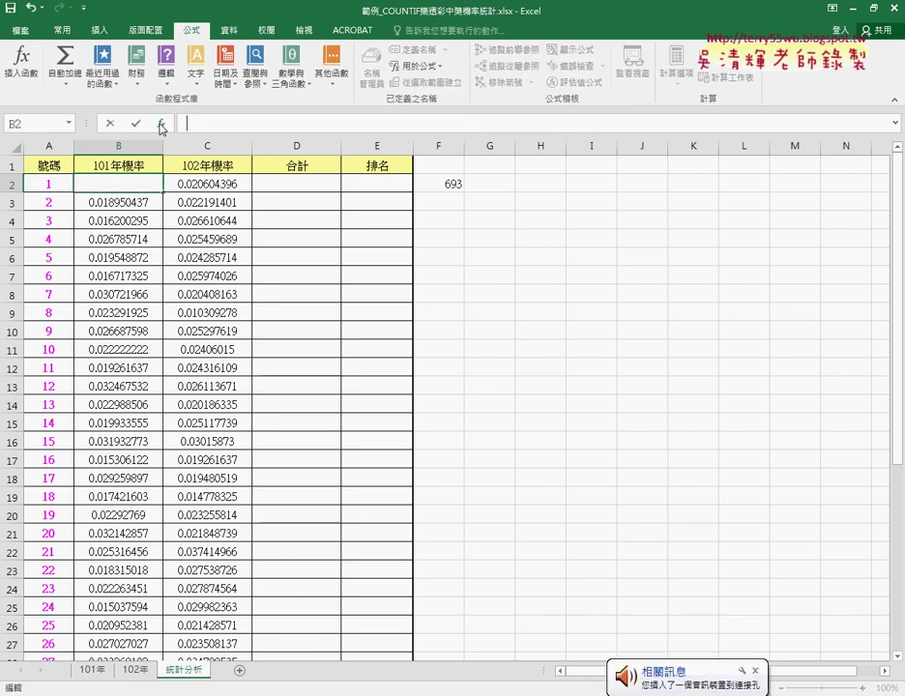
{"action": "left_click", "coordinate": [160, 122]}
{"action": "scroll", "coordinate": [829, 288], "scroll_direction": "down", "scroll_amount": 4}
{"action": "scroll", "coordinate": [829, 288], "scroll_direction": "down", "scroll_amount": 3}
{"action": "double_click", "coordinate": [585, 253]}
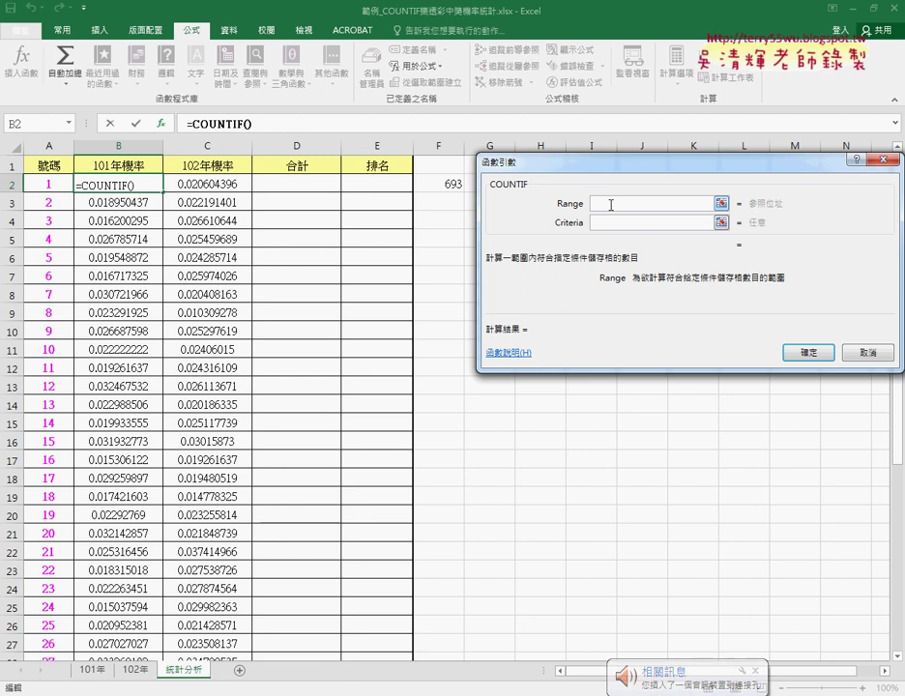
- Set COUNTIF's range to 開獎101 and criteria to A2, giving =COUNTIF(開獎101,A2)
{"action": "key", "text": "F3"}
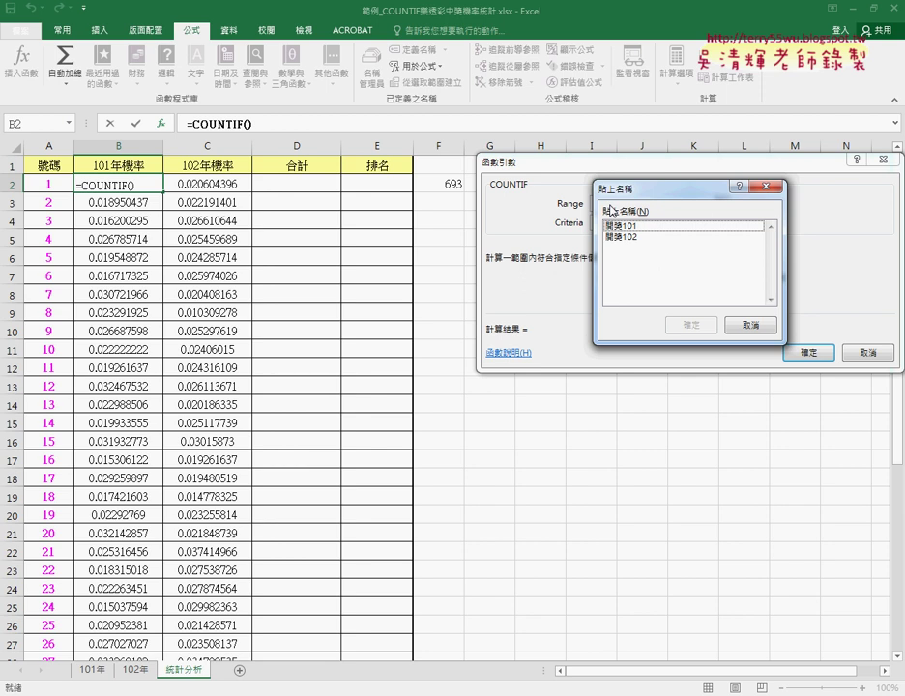
{"action": "left_click", "coordinate": [623, 229]}
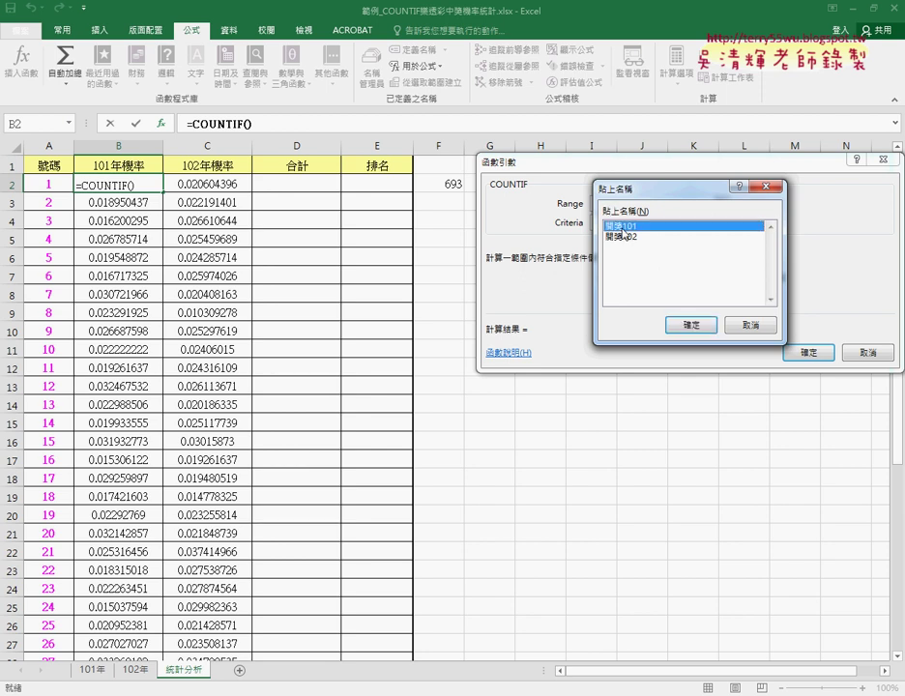
{"action": "left_click_drag", "start_coordinate": [638, 188], "coordinate": [366, 199]}
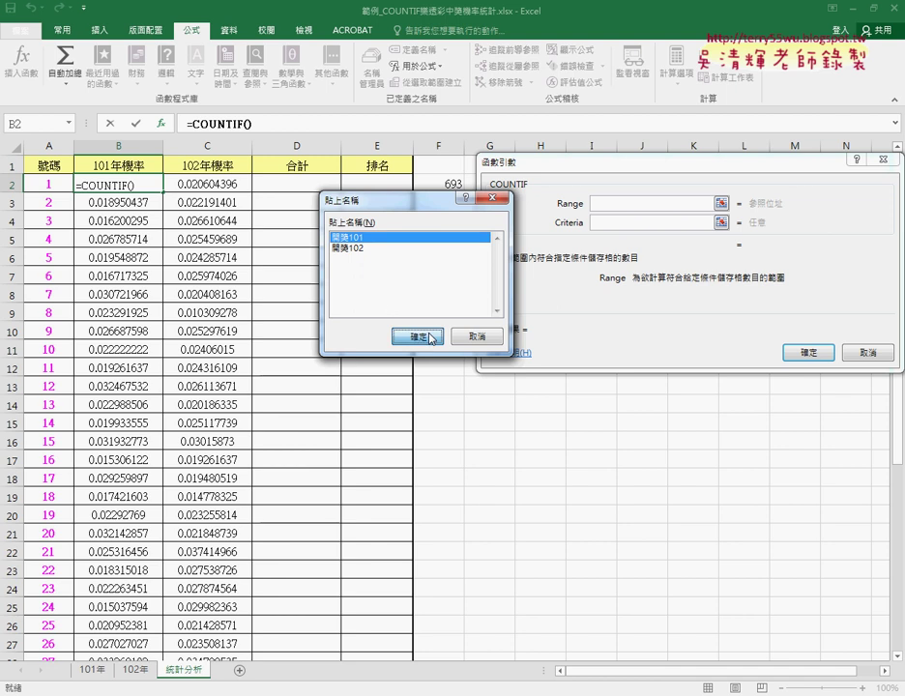
{"action": "left_click", "coordinate": [431, 337]}
{"action": "left_click_drag", "start_coordinate": [629, 204], "coordinate": [594, 206]}
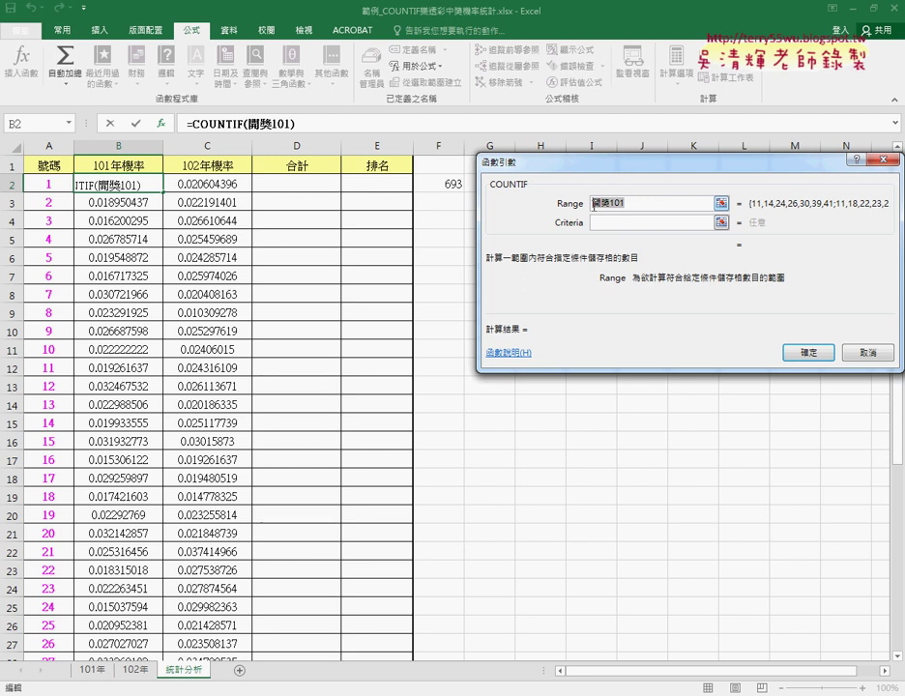
{"action": "left_click", "coordinate": [596, 222]}
{"action": "left_click", "coordinate": [51, 178]}
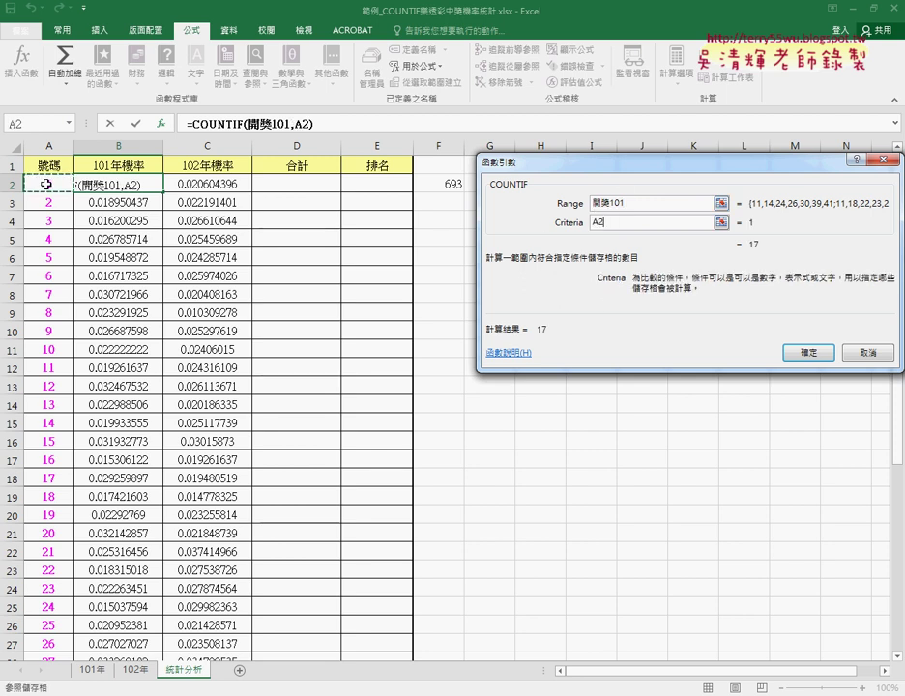
{"action": "left_click", "coordinate": [809, 352]}
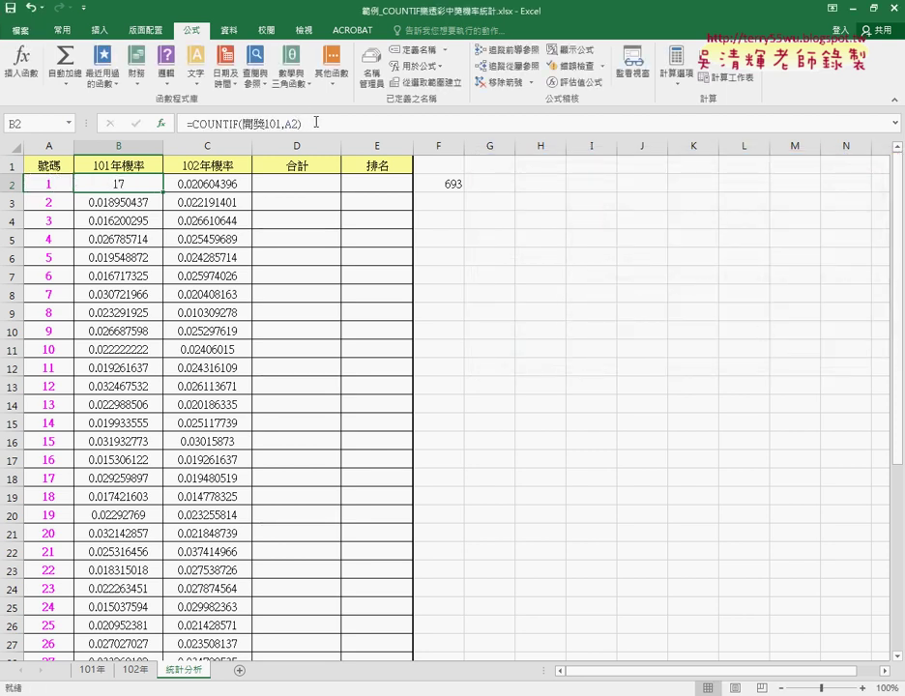
- Rewrite B2 as =COUNTIF(開獎101,A2)/COUNT(開獎101)
{"action": "left_click", "coordinate": [395, 131]}
{"action": "type", "text": "/"}
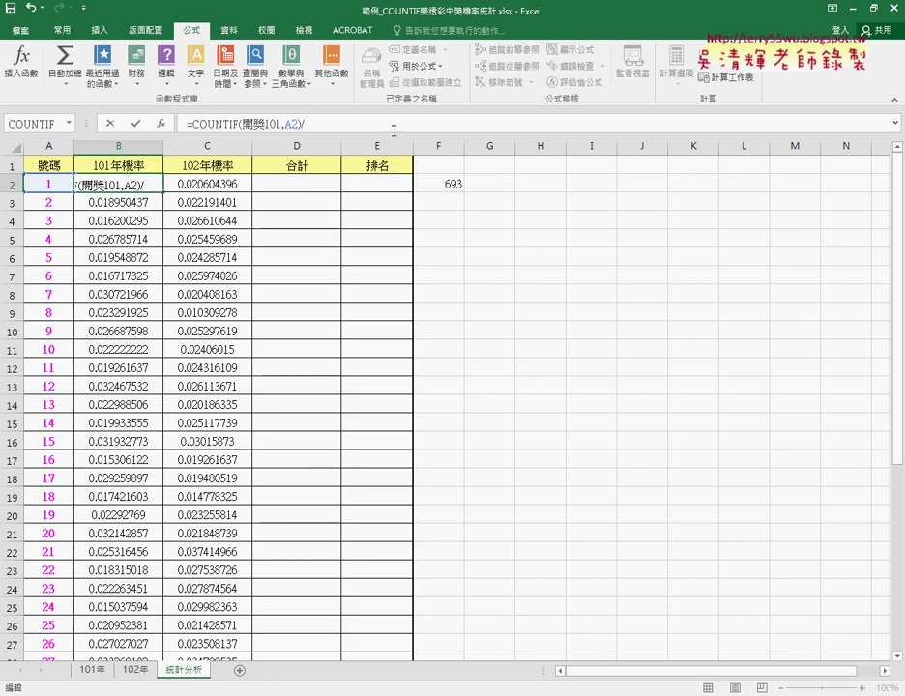
{"action": "left_click_drag", "start_coordinate": [193, 124], "coordinate": [303, 123]}
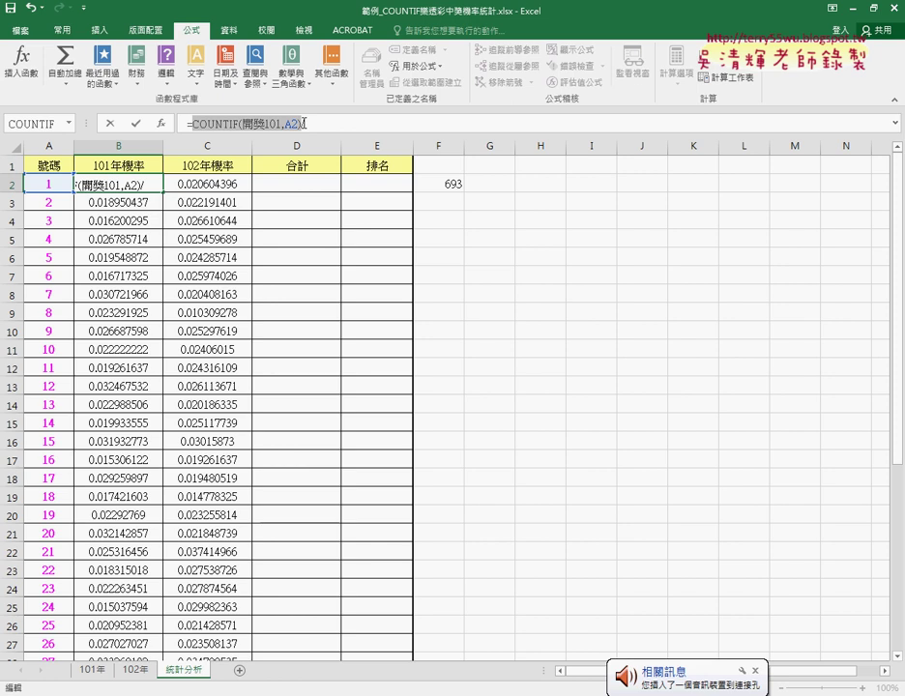
{"action": "left_click", "coordinate": [391, 124]}
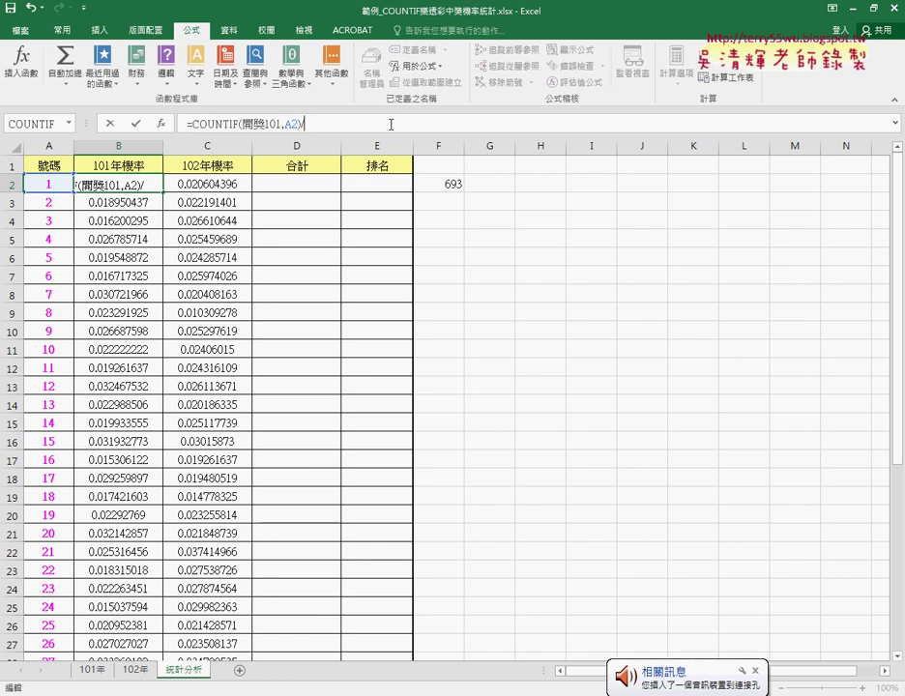
{"action": "key", "text": "ctrl+v"}
{"action": "key", "text": "Left"}
{"action": "key", "text": "Left"}
{"action": "key", "text": "Left"}
{"action": "key", "text": "Left"}
{"action": "key", "text": "Delete"}
{"action": "key", "text": "Delete"}
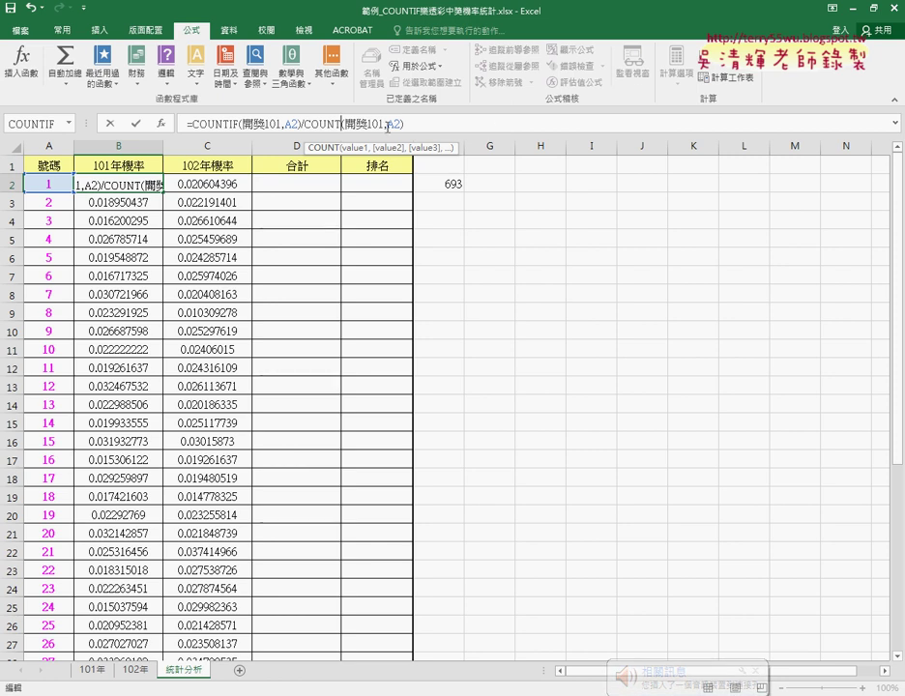
{"action": "left_click_drag", "start_coordinate": [385, 125], "coordinate": [402, 125]}
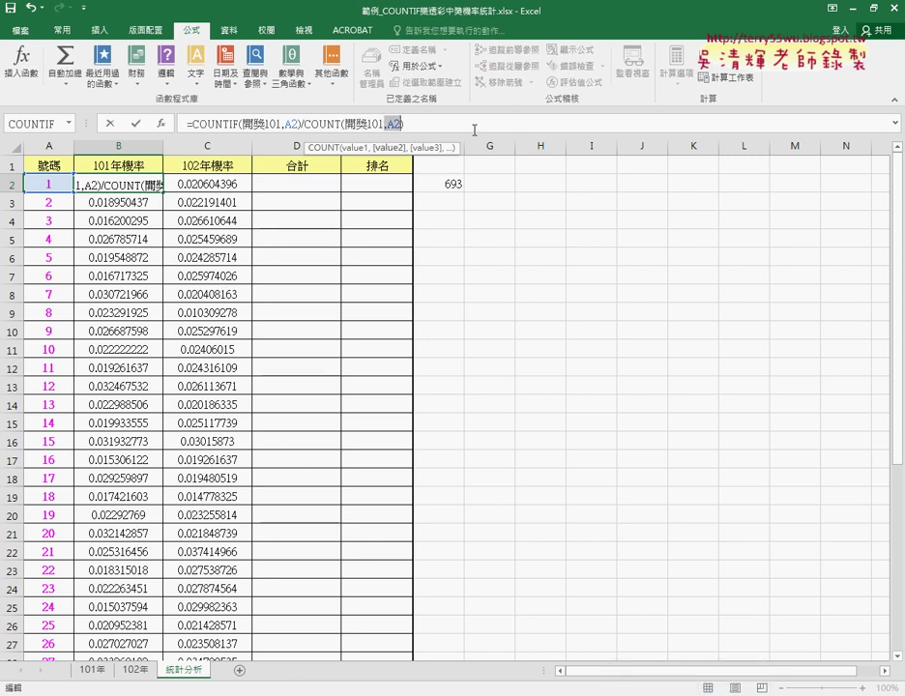
{"action": "key", "text": "Delete"}
{"action": "left_click", "coordinate": [138, 126]}
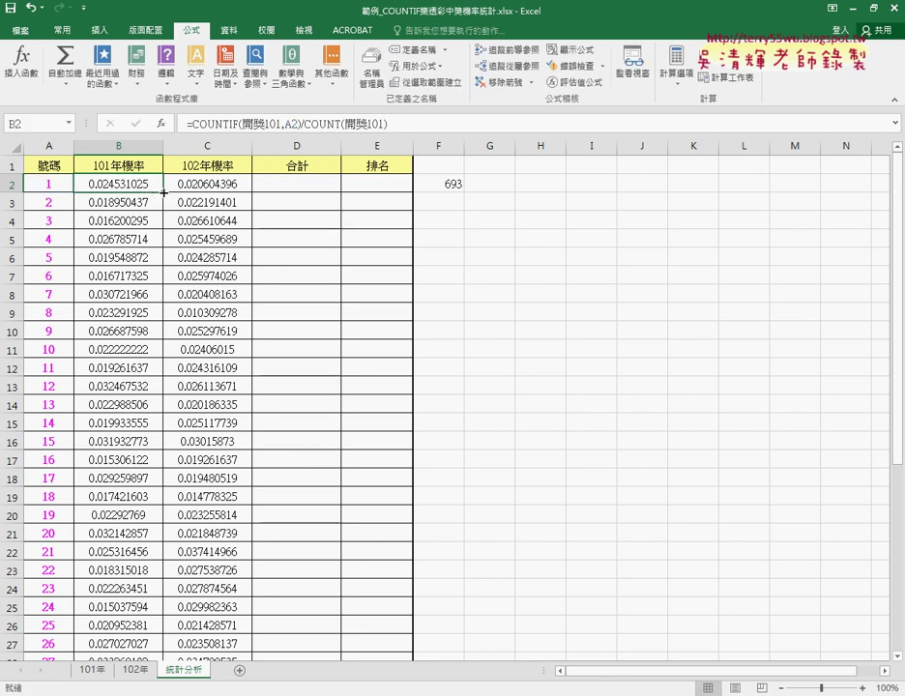
- Fill the new B2 formula down column B and copy its text
{"action": "double_click", "coordinate": [164, 192]}
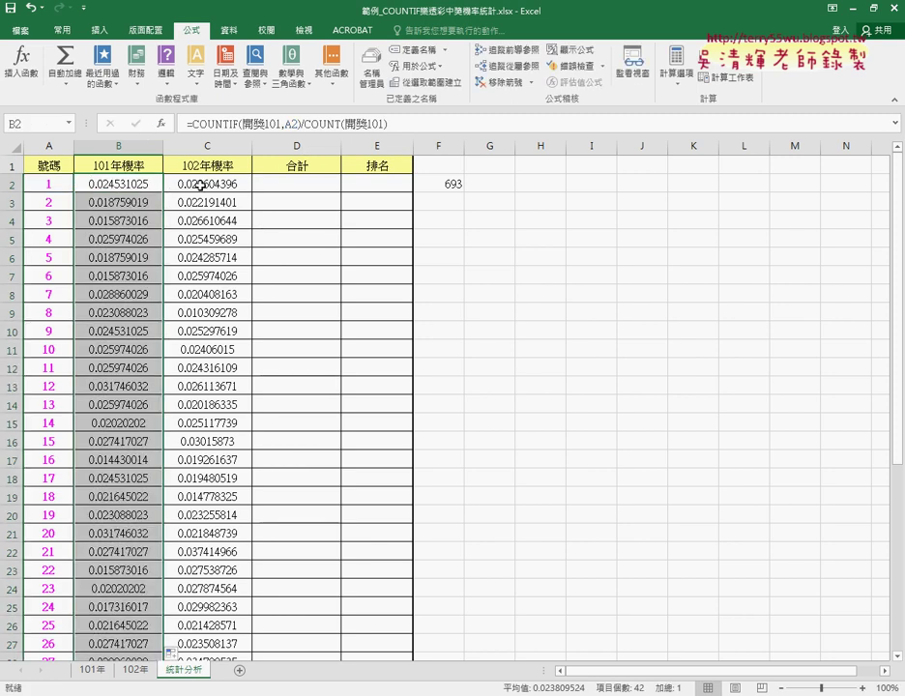
{"action": "left_click", "coordinate": [199, 184]}
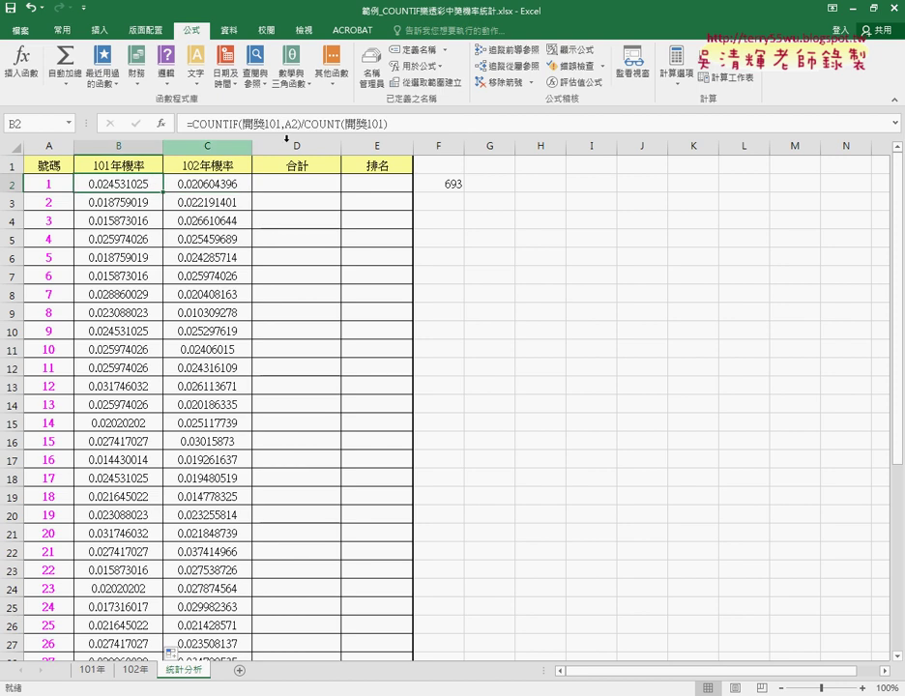
{"action": "left_click_drag", "start_coordinate": [392, 124], "coordinate": [189, 123]}
{"action": "key", "text": "ctrl+c"}
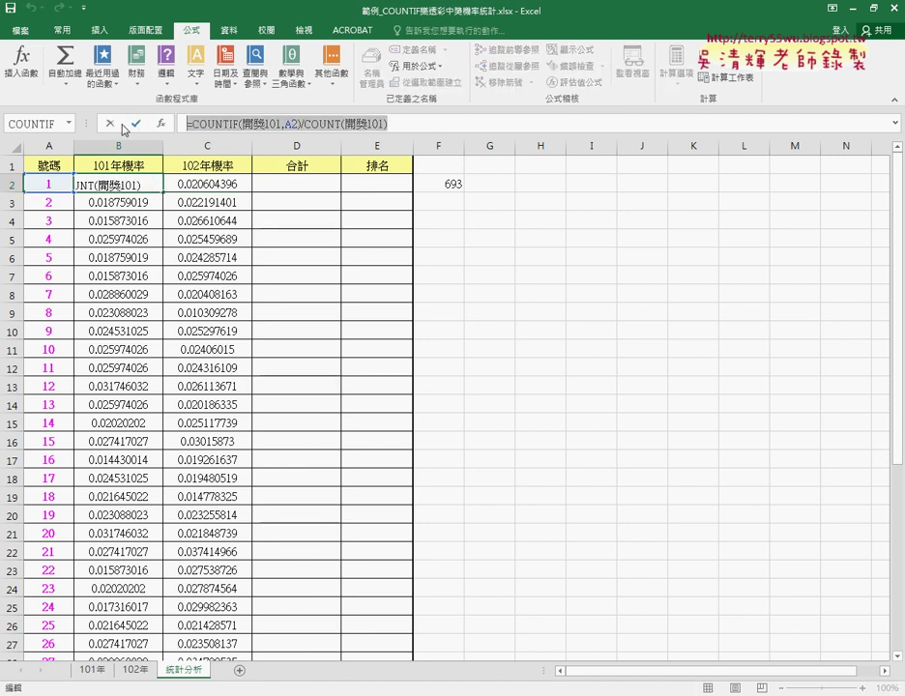
{"action": "key", "text": "Escape"}
- Set C2 to =COUNTIF(開獎102,A2)/COUNT(開獎102) by pasting and editing B2's formula
{"action": "left_click", "coordinate": [205, 184]}
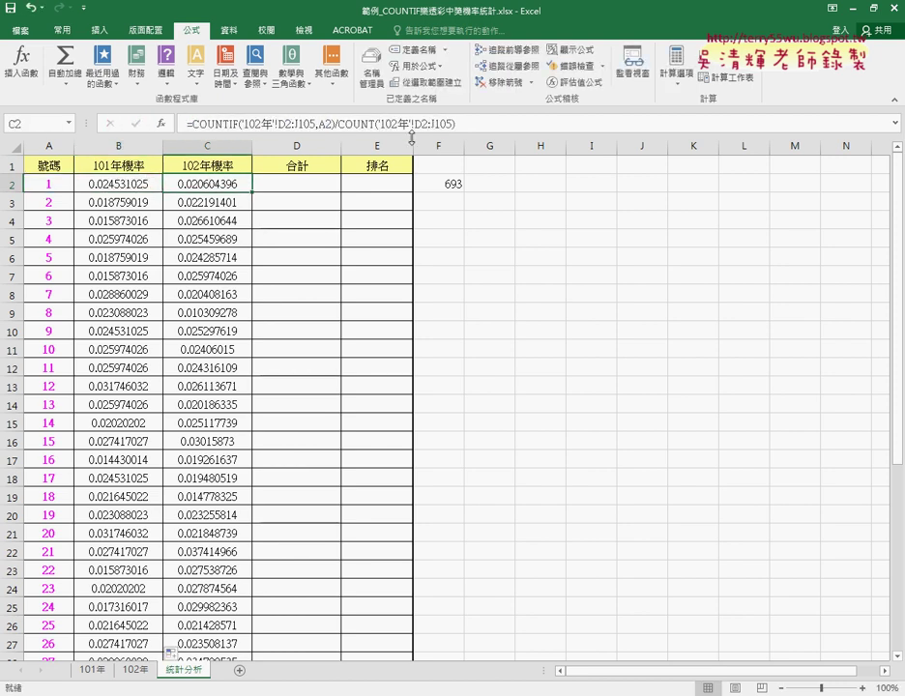
{"action": "left_click_drag", "start_coordinate": [456, 124], "coordinate": [184, 124]}
{"action": "key", "text": "ctrl+v"}
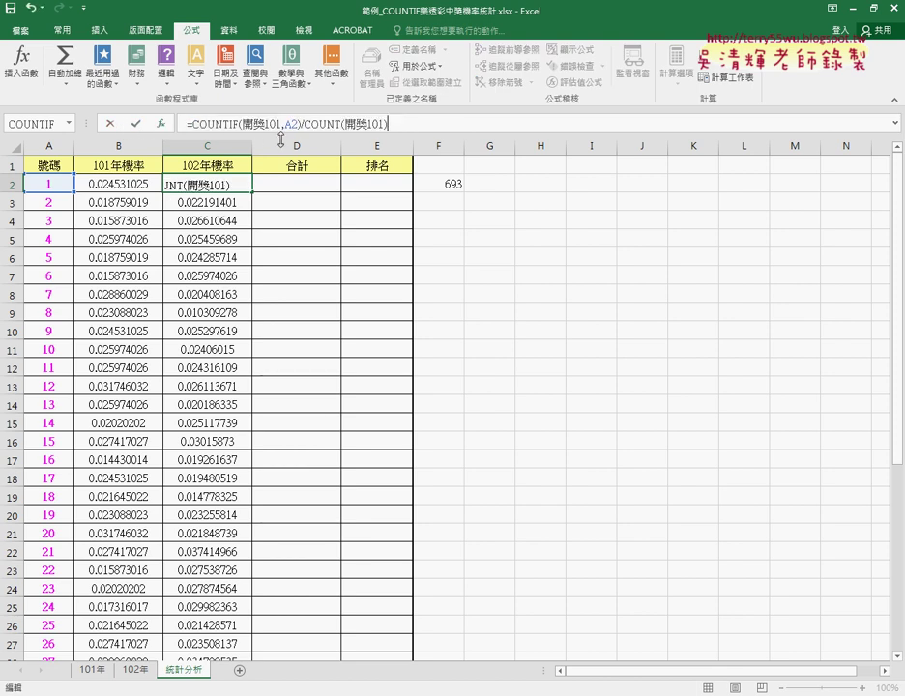
{"action": "left_click", "coordinate": [280, 124]}
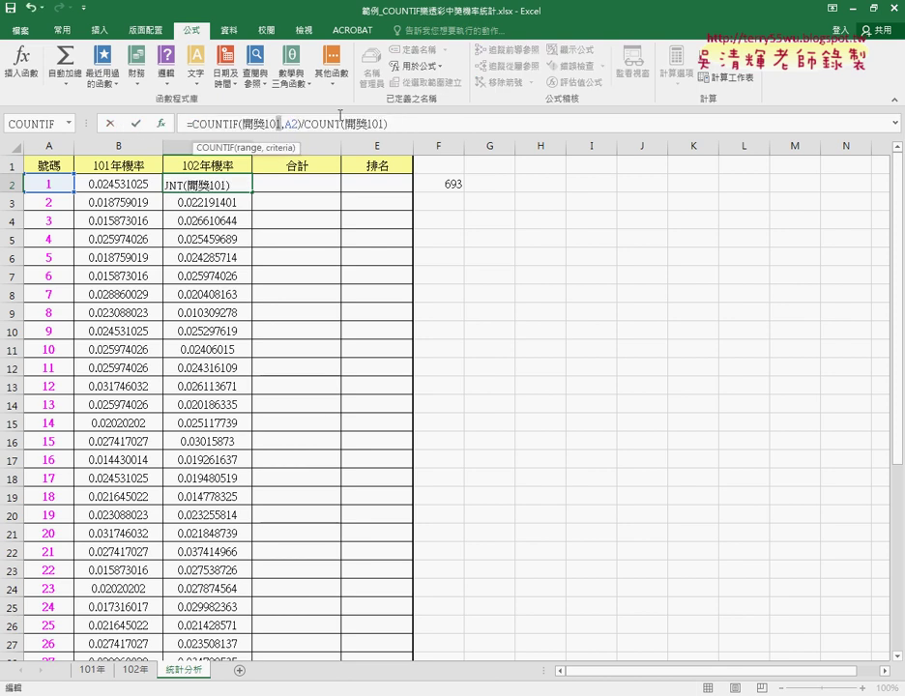
{"action": "key", "text": "BackSpace"}
{"action": "type", "text": "2"}
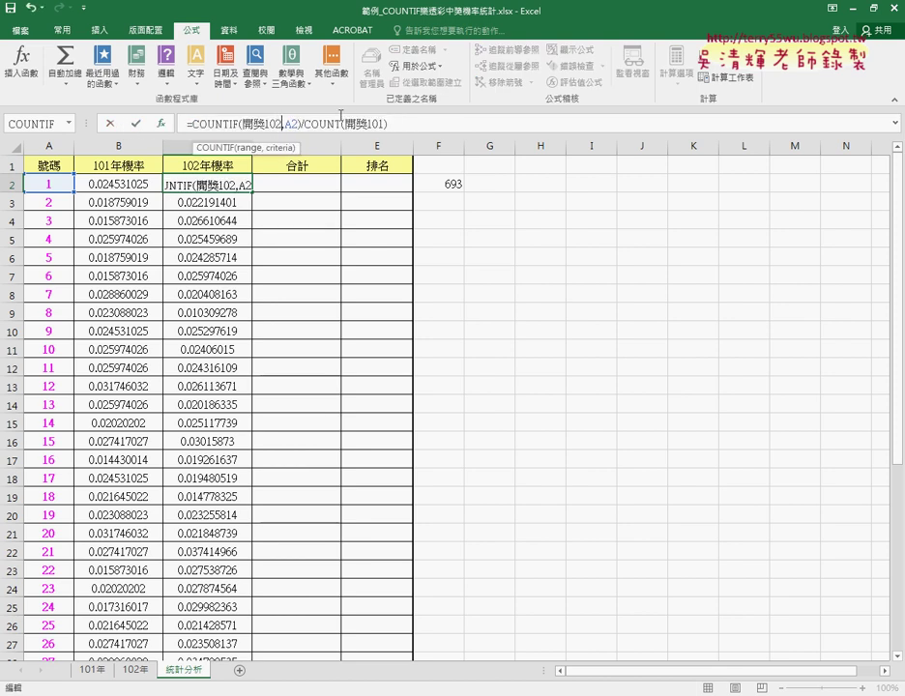
{"action": "left_click", "coordinate": [380, 124]}
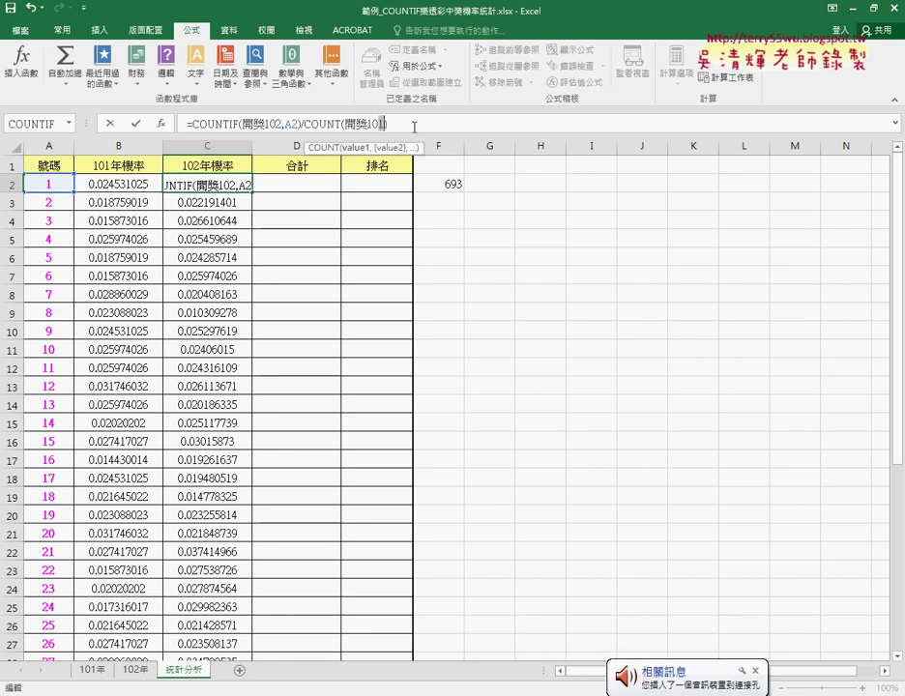
{"action": "key", "text": "BackSpace"}
{"action": "type", "text": "2"}
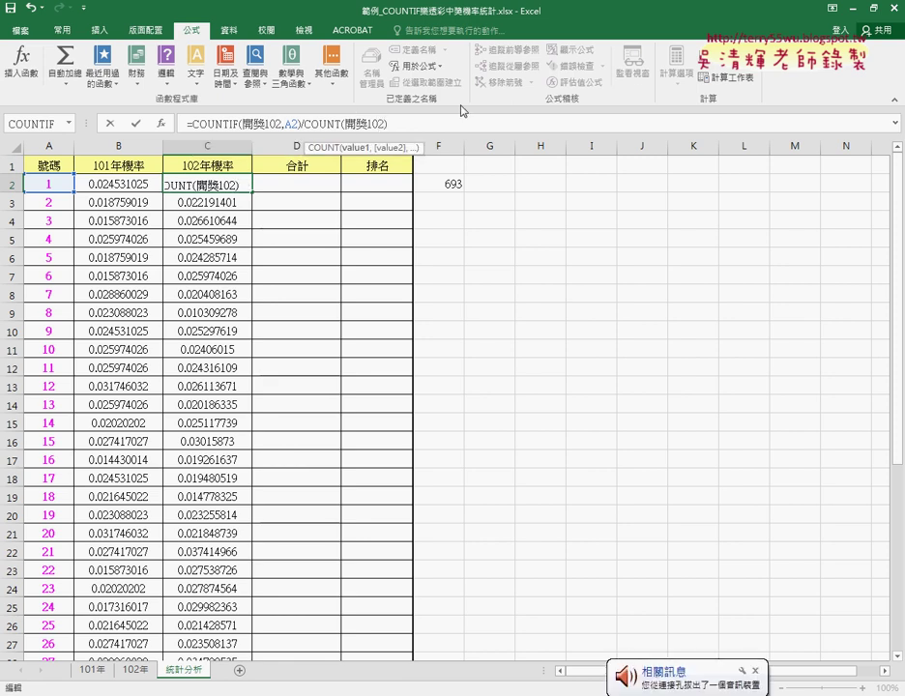
{"action": "key", "text": "Return"}
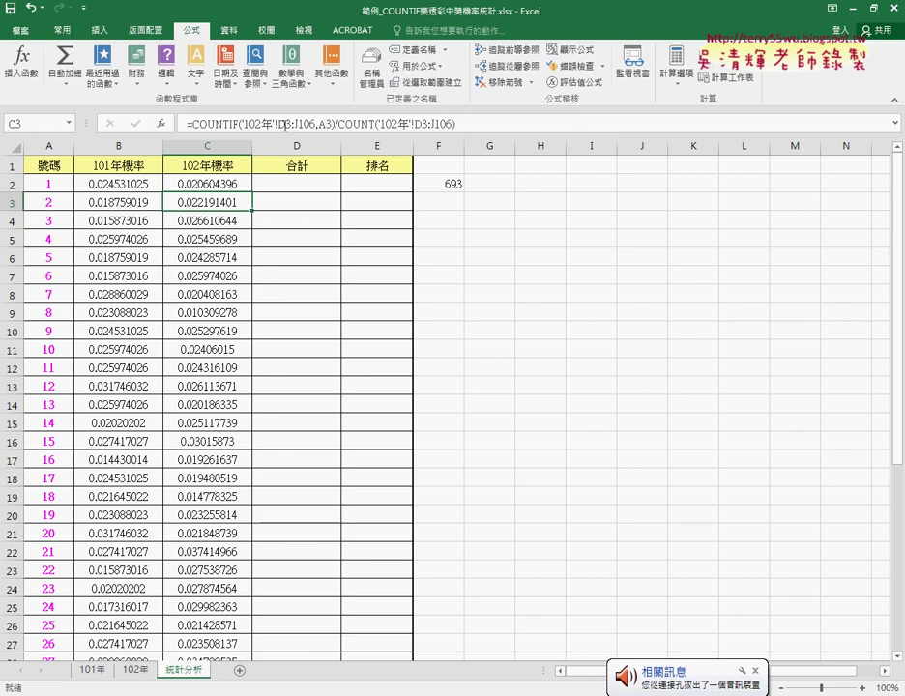
- Fill the C2 formula down column C
{"action": "left_click", "coordinate": [211, 182]}
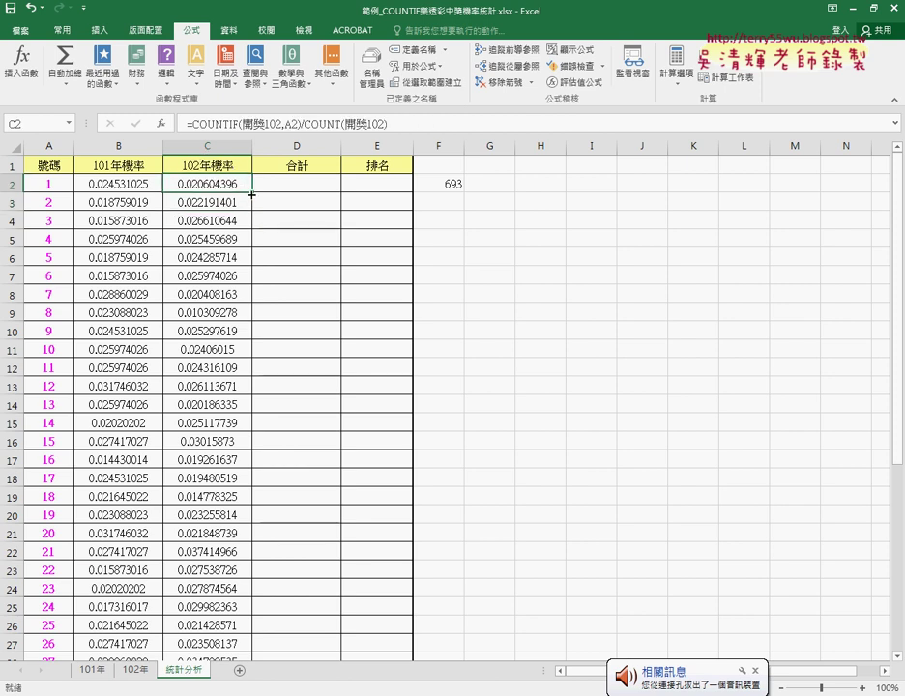
{"action": "double_click", "coordinate": [252, 193]}
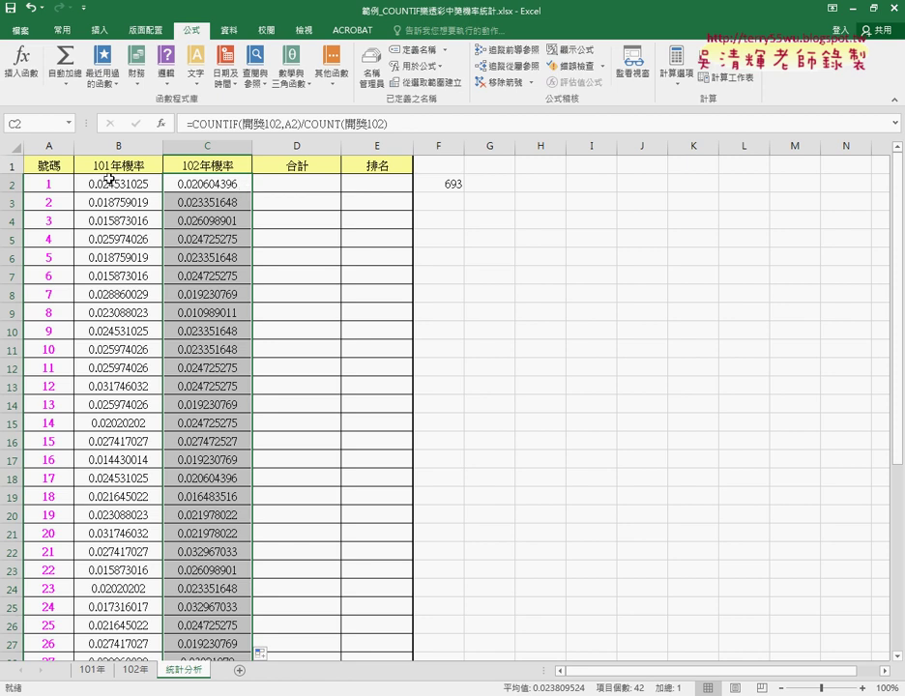
{"action": "left_click", "coordinate": [115, 184]}
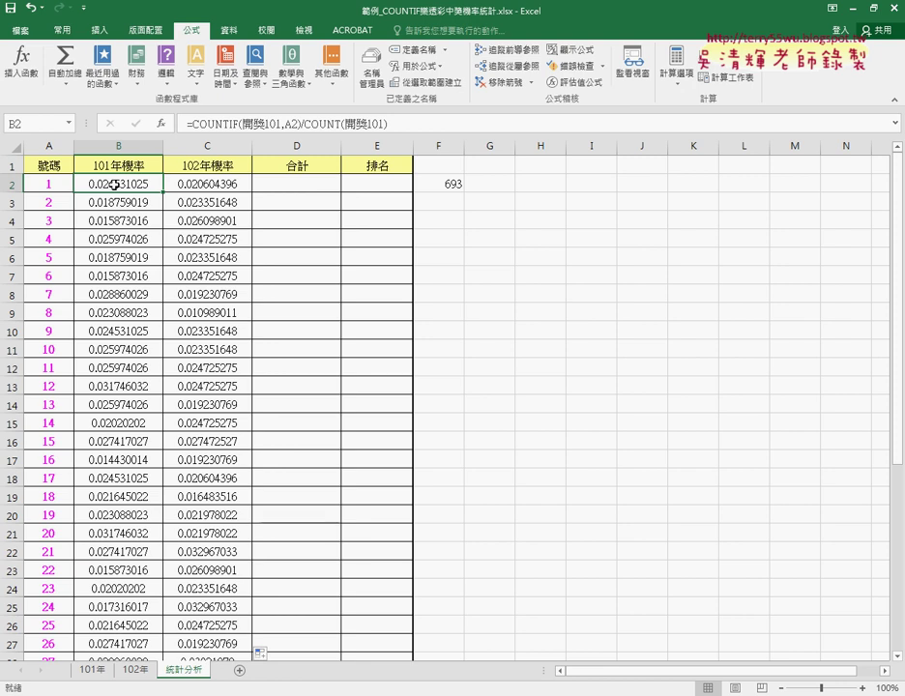
- In Format Cells for B2, choose the Fraction category with denominator 100
{"action": "right_click", "coordinate": [121, 183]}
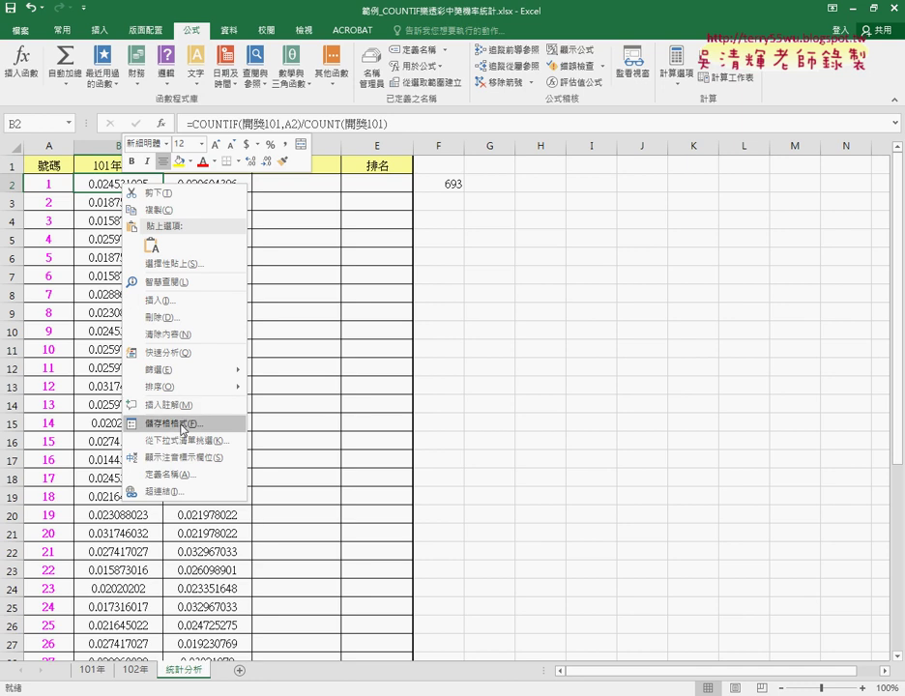
{"action": "left_click", "coordinate": [184, 425]}
{"action": "left_click_drag", "start_coordinate": [244, 238], "coordinate": [597, 129]}
{"action": "left_click", "coordinate": [386, 145]}
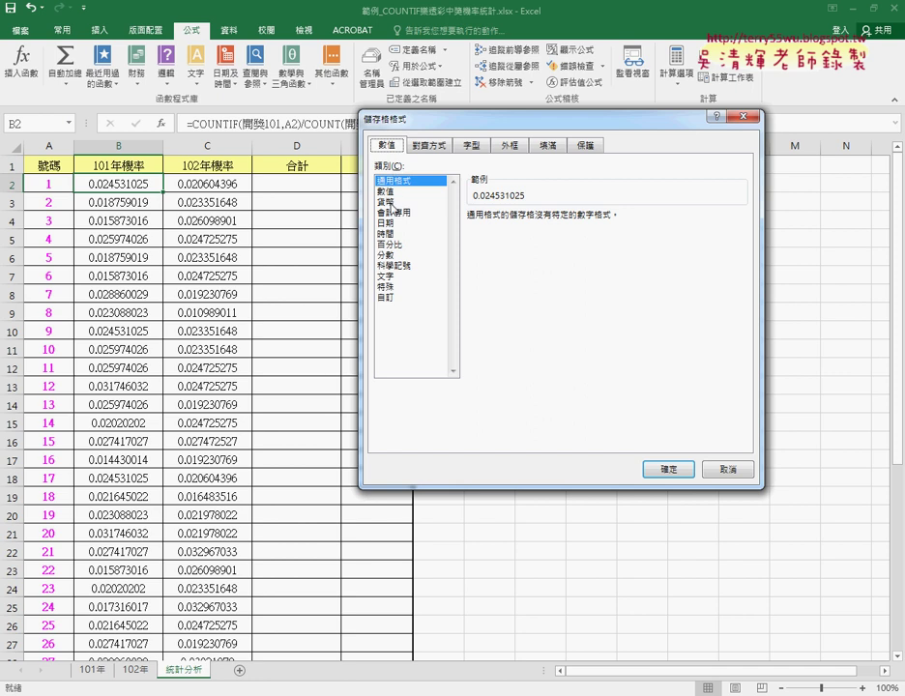
{"action": "left_click", "coordinate": [387, 255]}
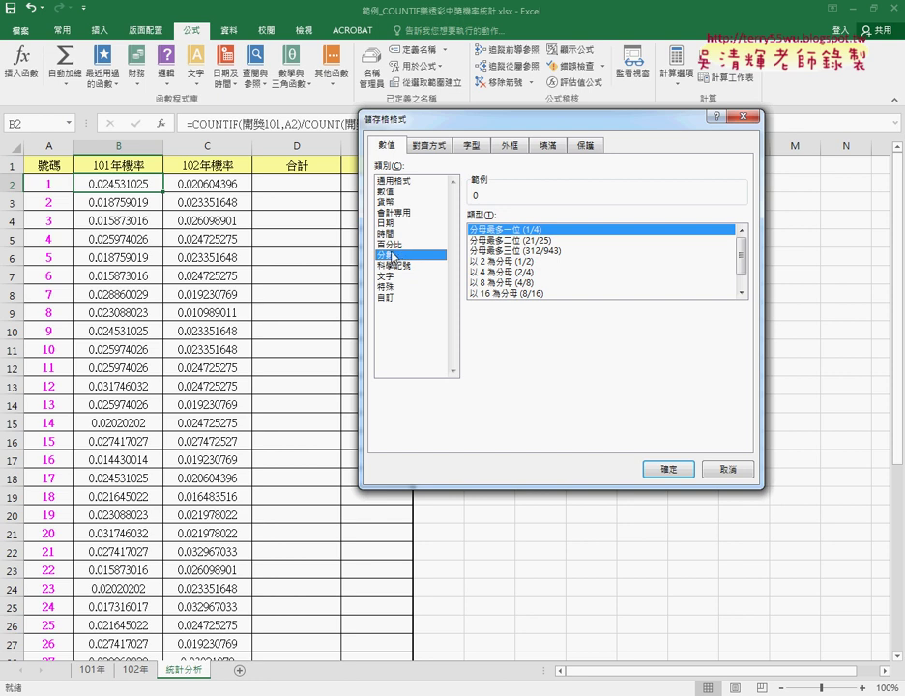
{"action": "left_click_drag", "start_coordinate": [741, 256], "coordinate": [745, 281]}
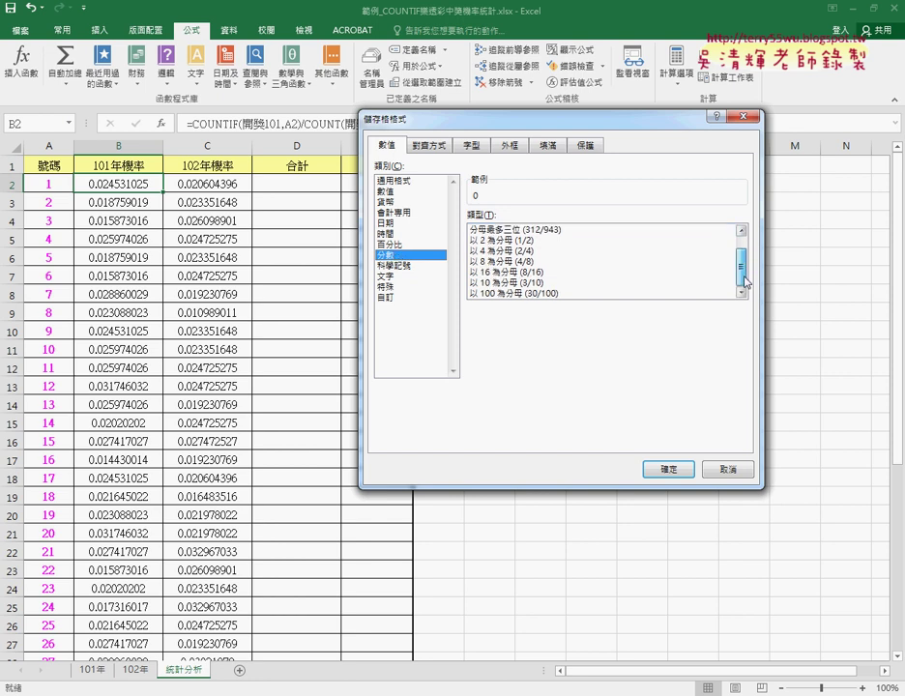
{"action": "left_click_drag", "start_coordinate": [741, 273], "coordinate": [742, 301]}
{"action": "left_click", "coordinate": [533, 294]}
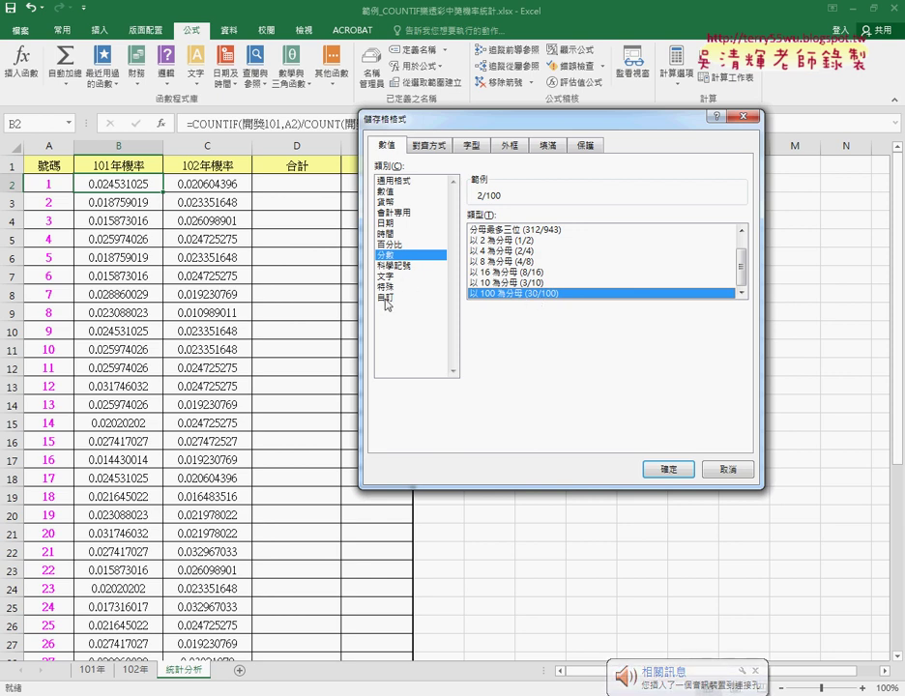
- Change B2's custom format code to # ??/10000 and apply it
{"action": "left_click", "coordinate": [385, 299]}
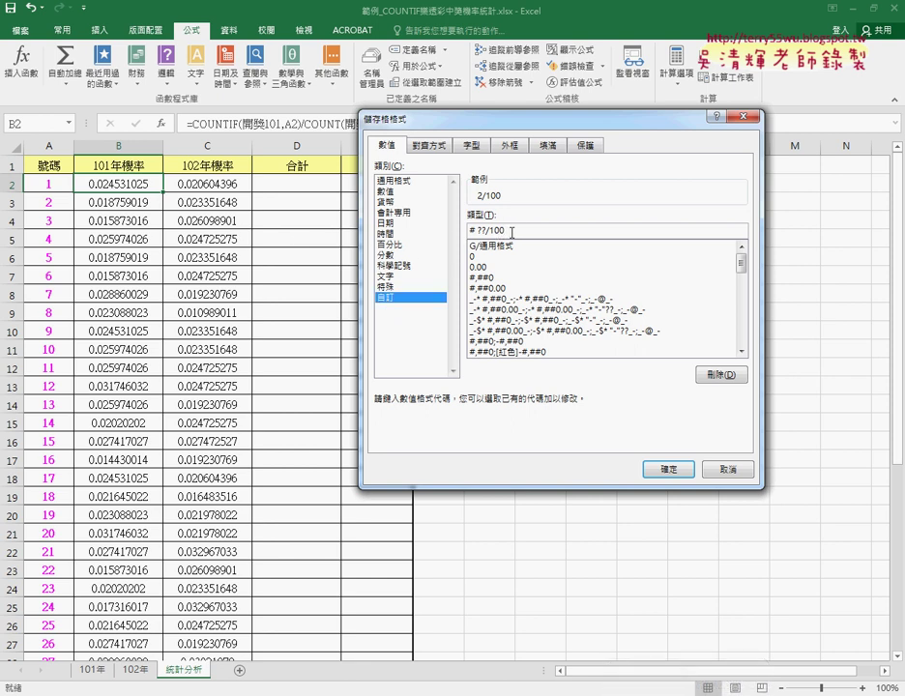
{"action": "type", "text": "00"}
{"action": "left_click", "coordinate": [399, 256]}
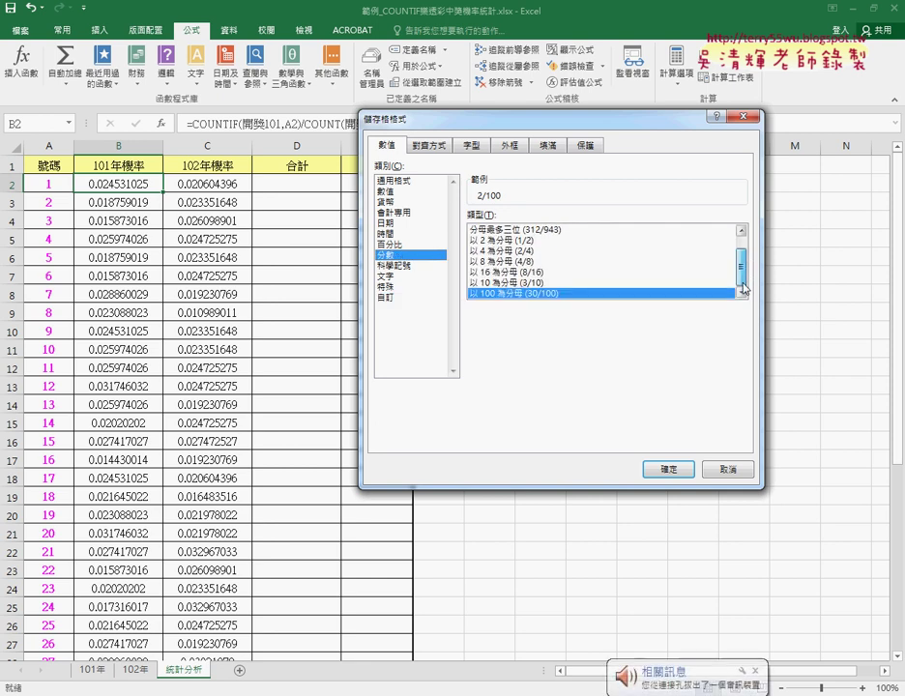
{"action": "left_click", "coordinate": [399, 296]}
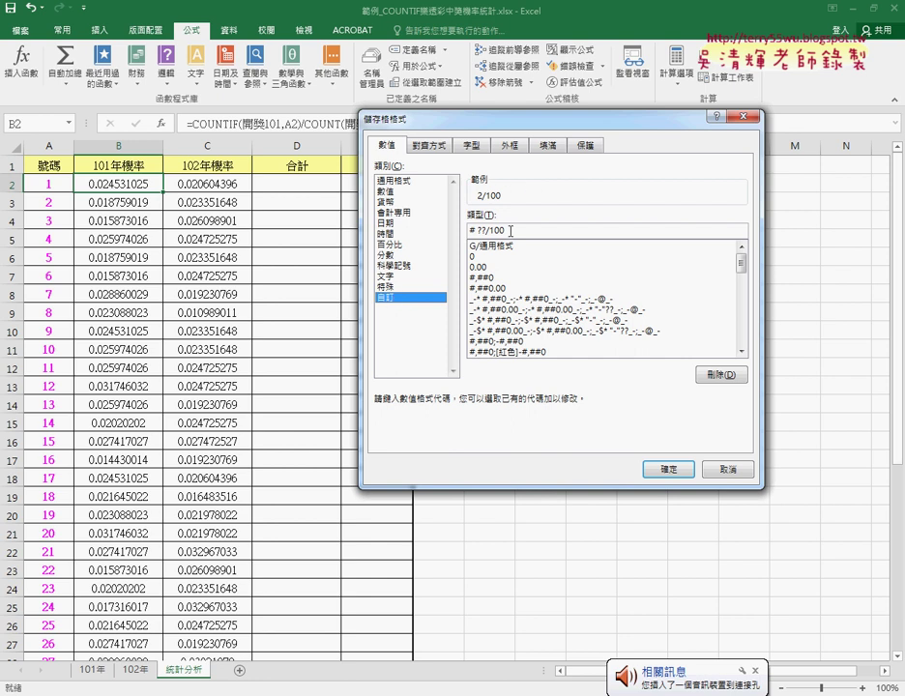
{"action": "left_click", "coordinate": [558, 230]}
{"action": "type", "text": "000"}
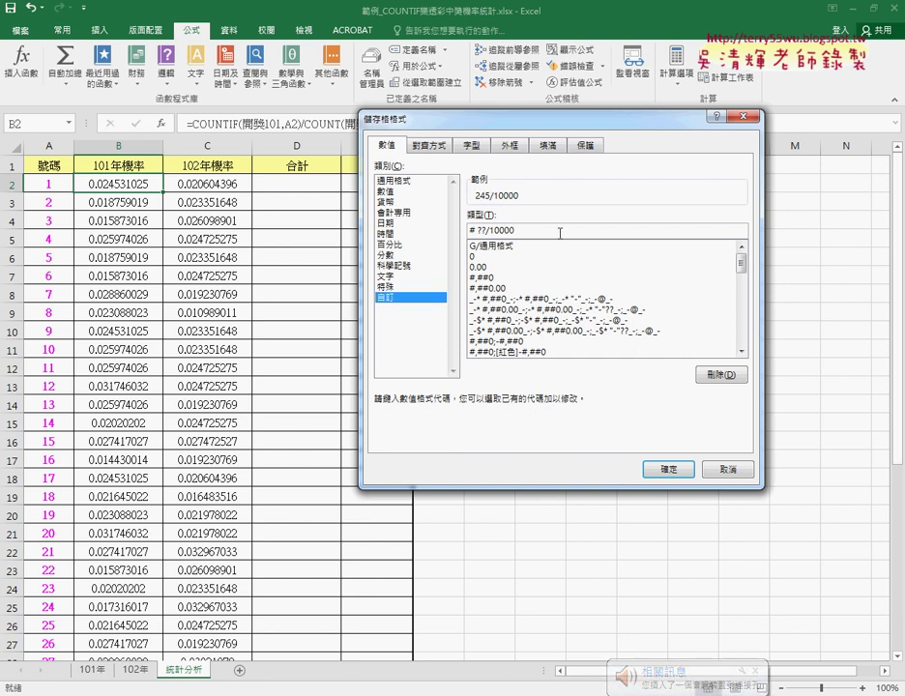
{"action": "left_click", "coordinate": [672, 469]}
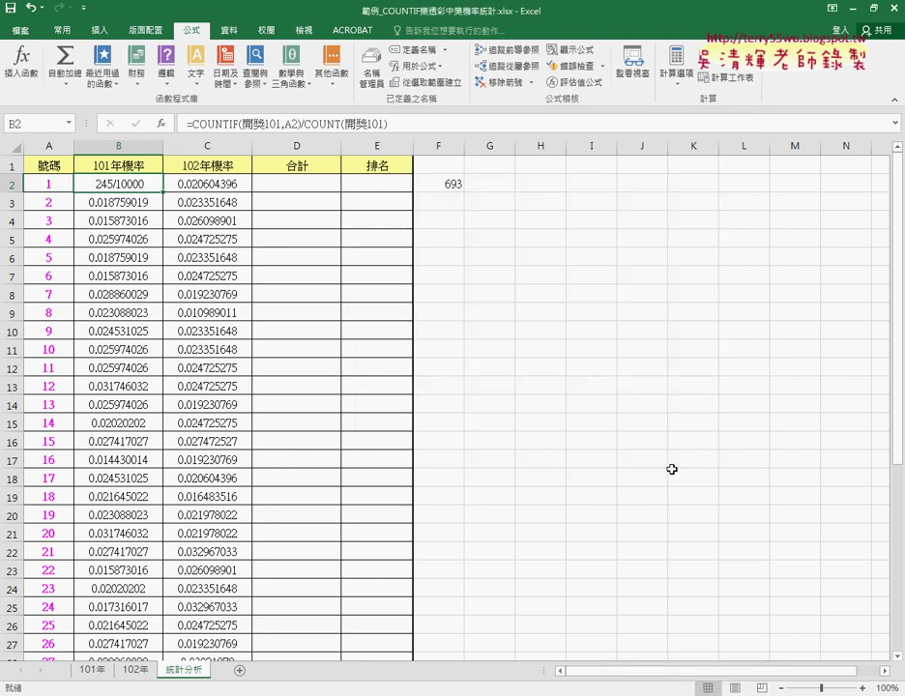
- Extend B2's ??/10000 fraction format down column B and check C2's number format
{"action": "double_click", "coordinate": [165, 192]}
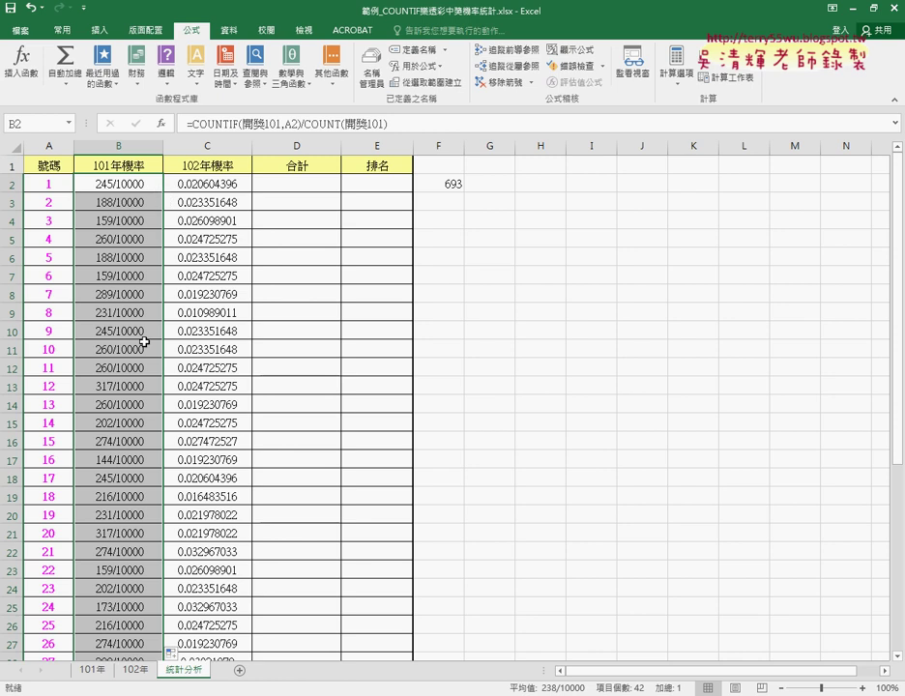
{"action": "left_click", "coordinate": [123, 179]}
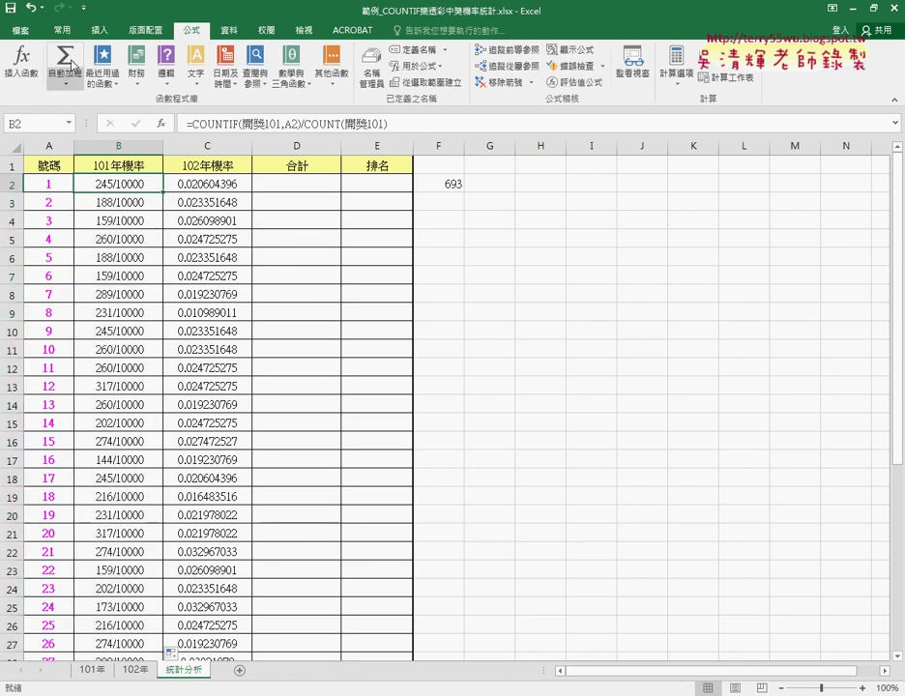
{"action": "left_click", "coordinate": [54, 27]}
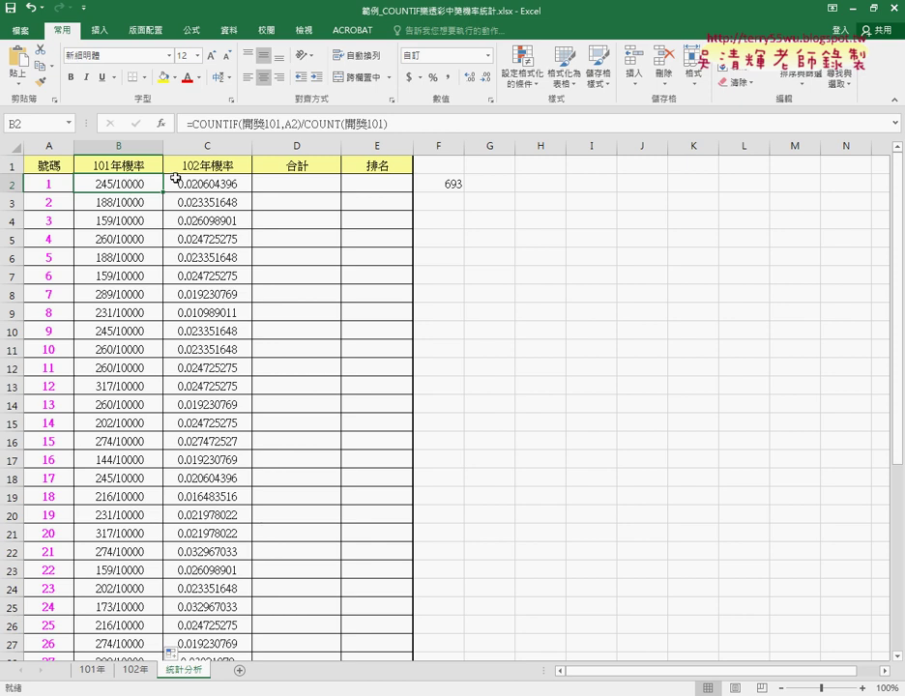
{"action": "left_click", "coordinate": [234, 182]}
{"action": "right_click", "coordinate": [228, 183]}
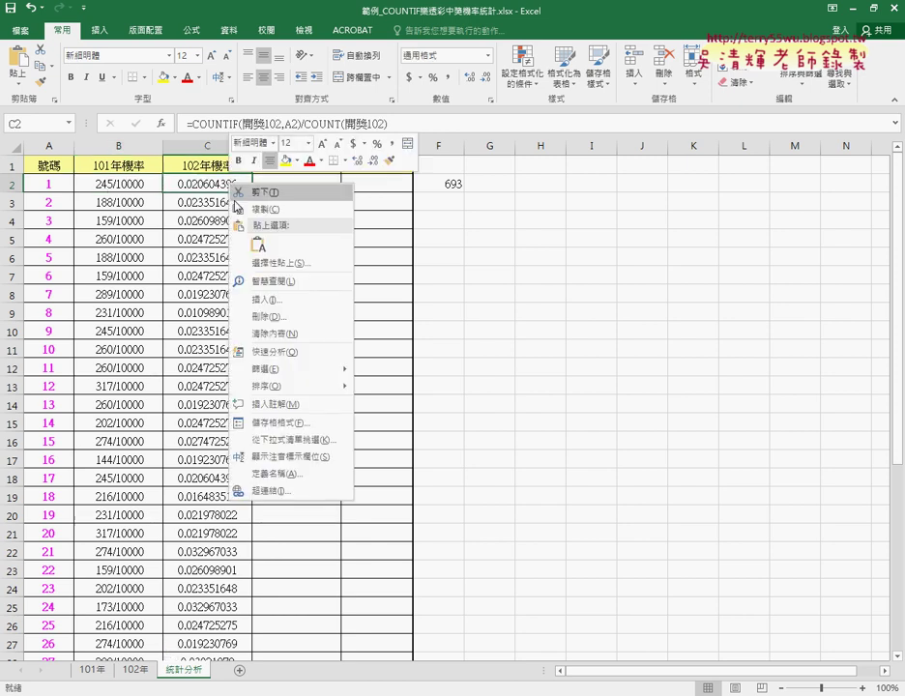
{"action": "left_click", "coordinate": [296, 426]}
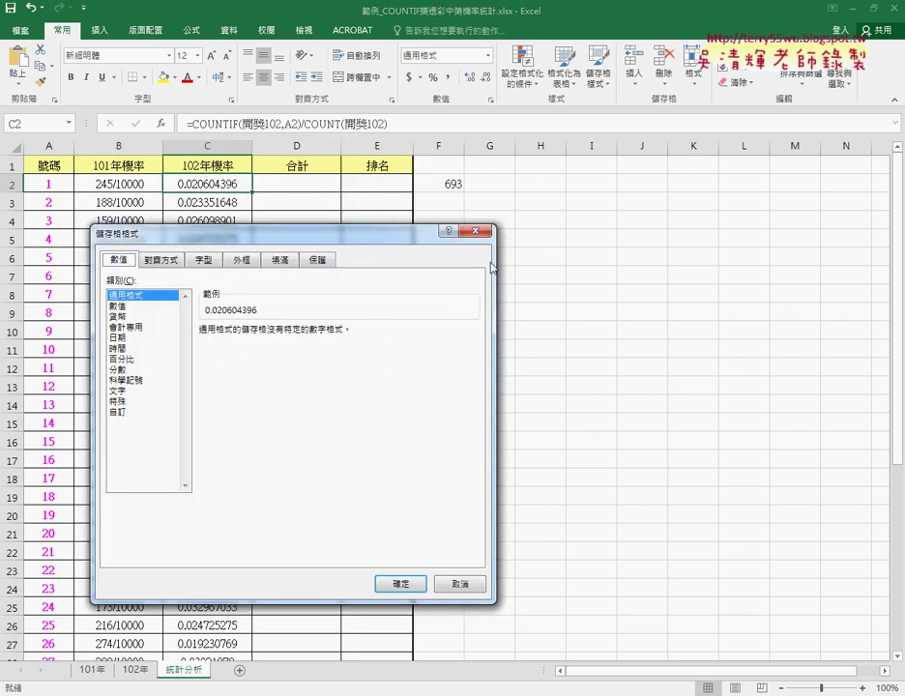
{"action": "left_click", "coordinate": [475, 231]}
- Copy B2's fraction format onto C2 with Format Painter and fill it down column C
{"action": "left_click", "coordinate": [129, 184]}
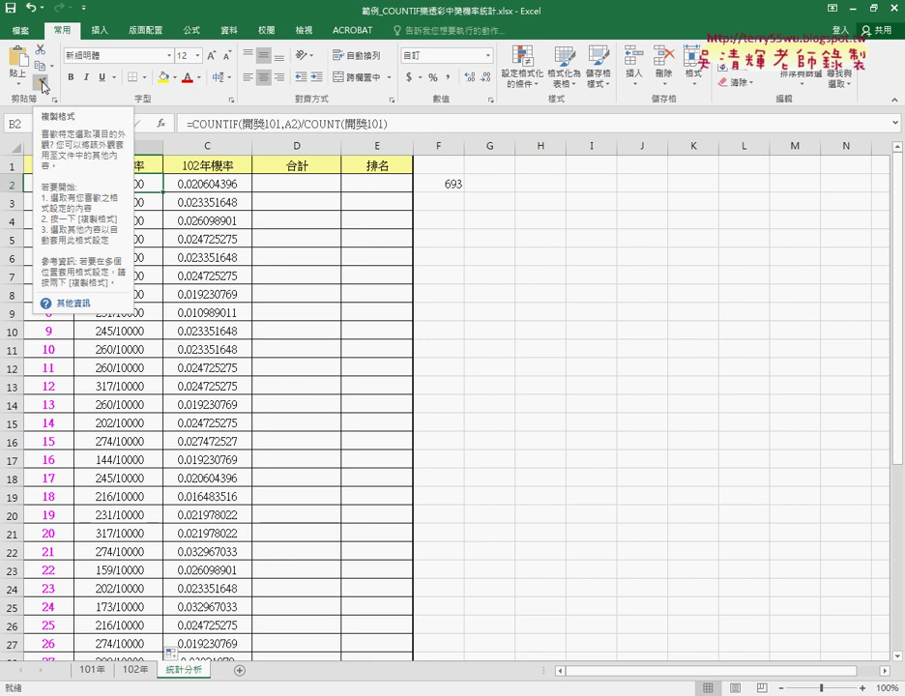
{"action": "left_click", "coordinate": [44, 86]}
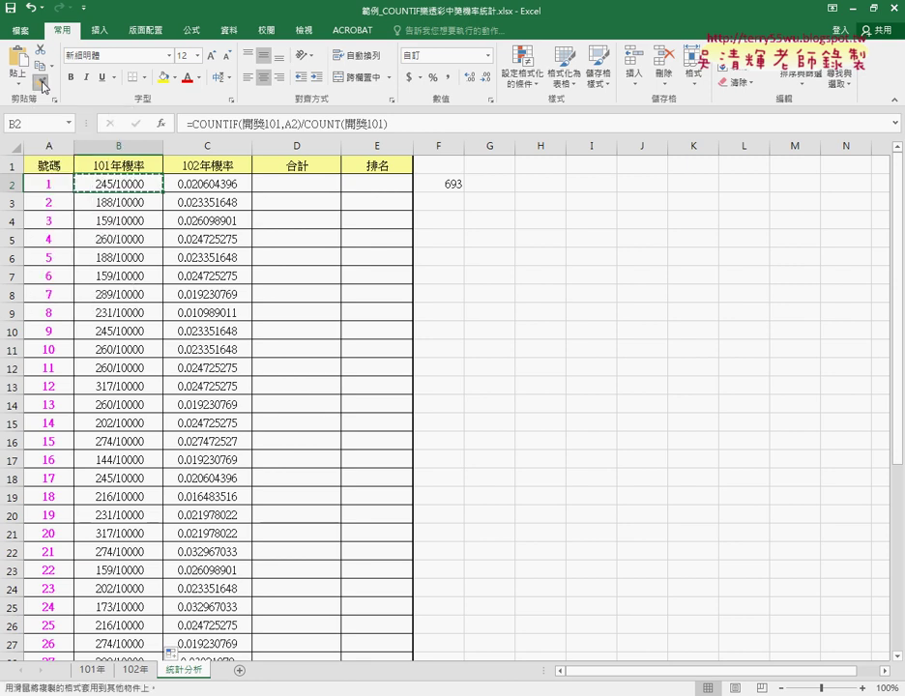
{"action": "left_click", "coordinate": [208, 182]}
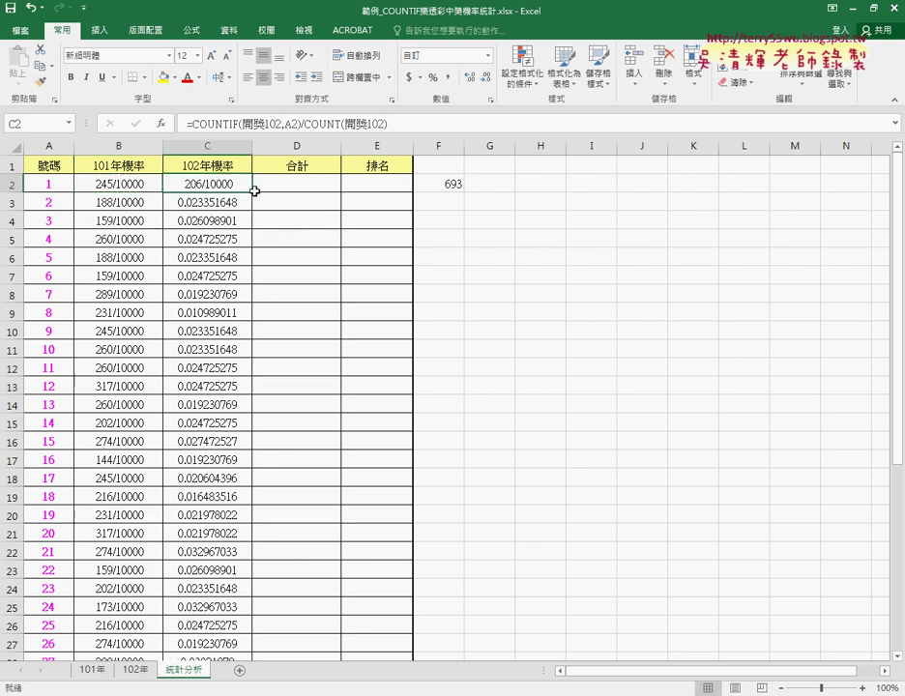
{"action": "double_click", "coordinate": [253, 191]}
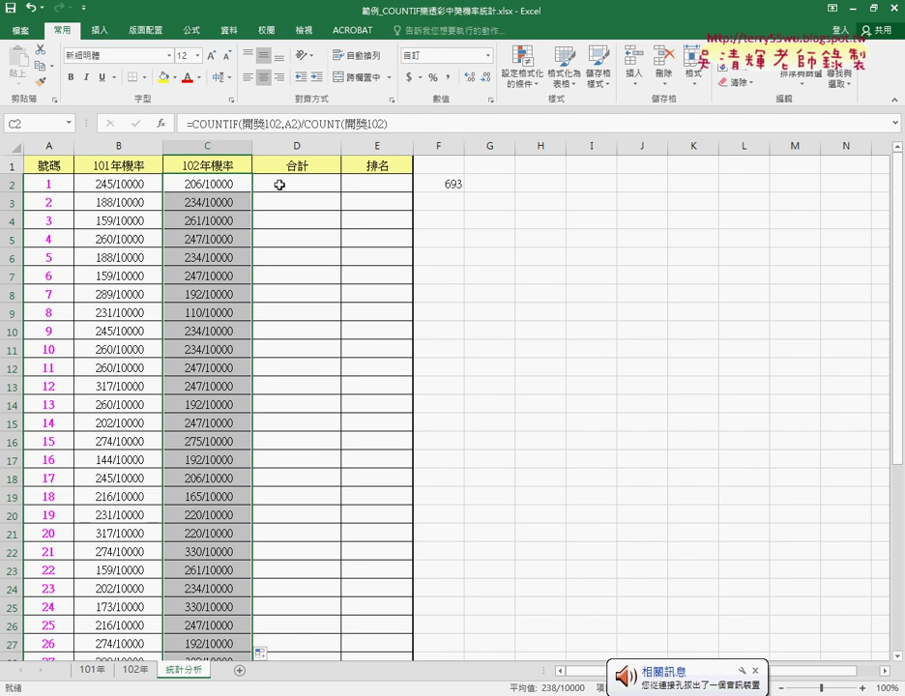
{"action": "left_click", "coordinate": [295, 182]}
- Enter =B2+C2 in D2 and fill the 合計 sum down column D, giving 451/10000 first
{"action": "left_click", "coordinate": [220, 121]}
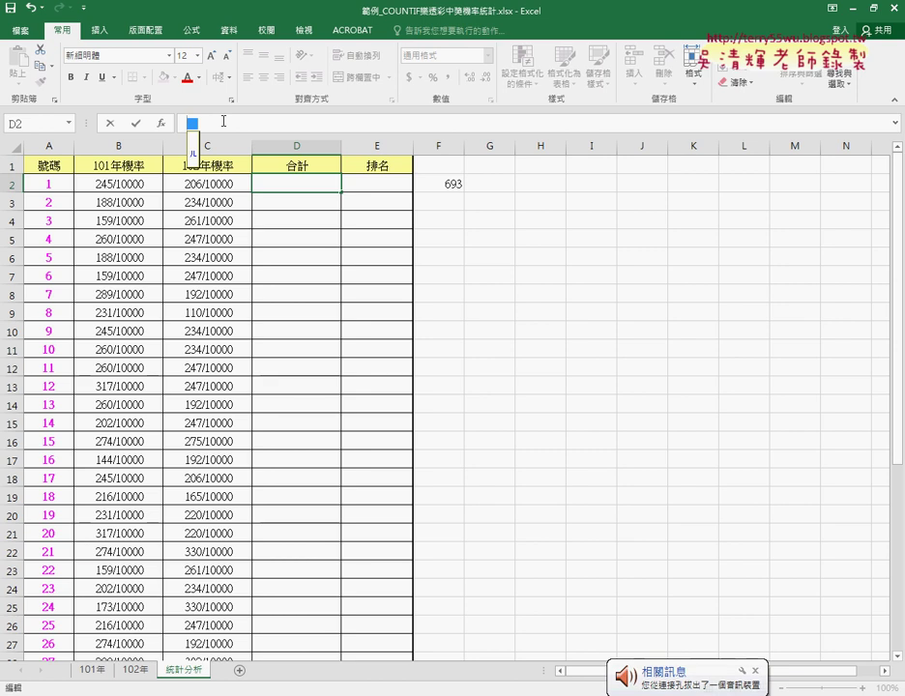
{"action": "type", "text": "="}
{"action": "left_click", "coordinate": [135, 180]}
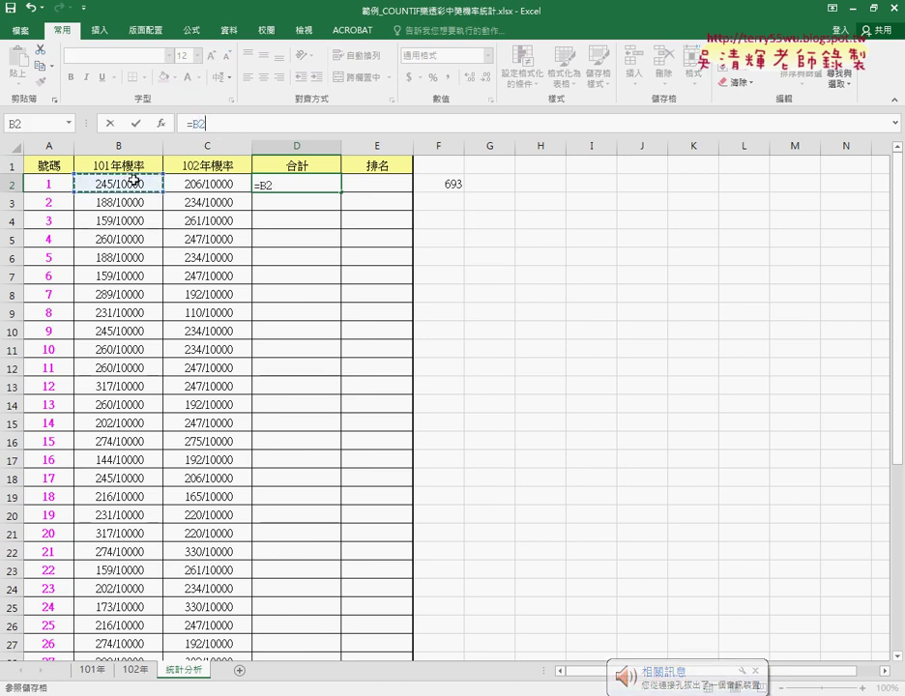
{"action": "type", "text": "+"}
{"action": "left_click", "coordinate": [222, 182]}
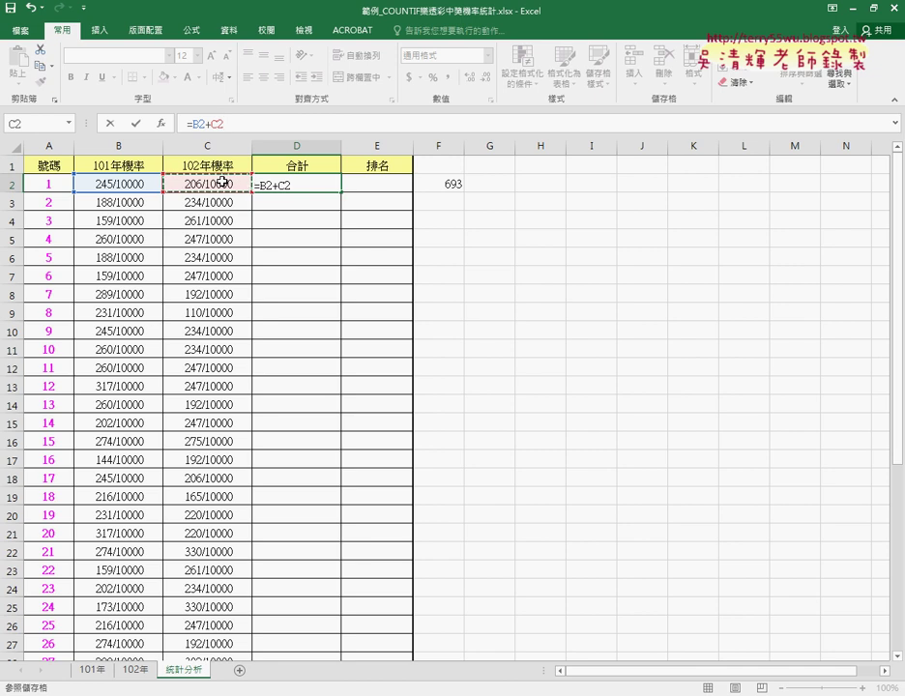
{"action": "left_click", "coordinate": [137, 125]}
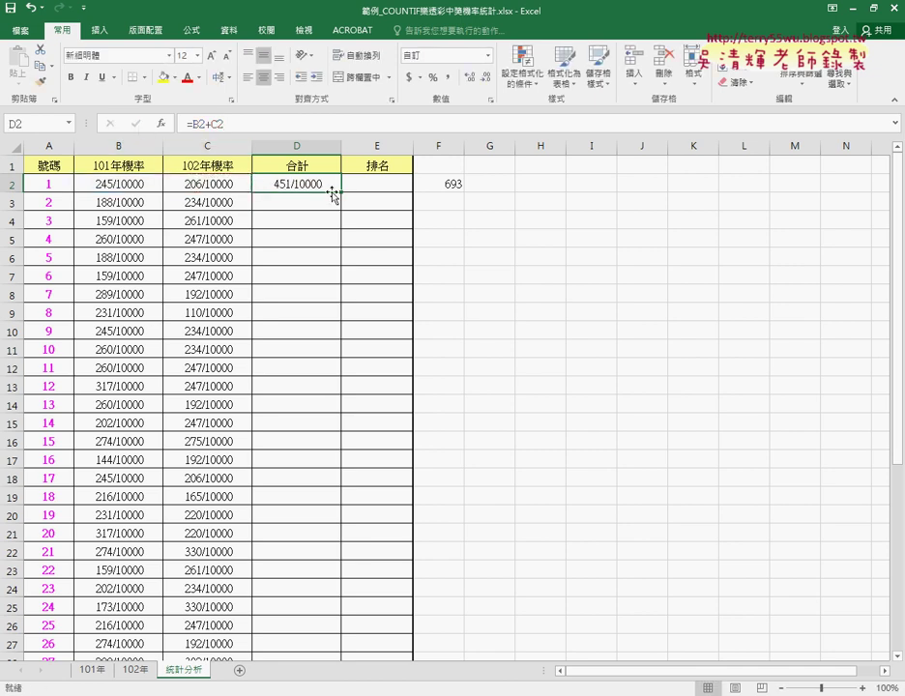
{"action": "double_click", "coordinate": [343, 192]}
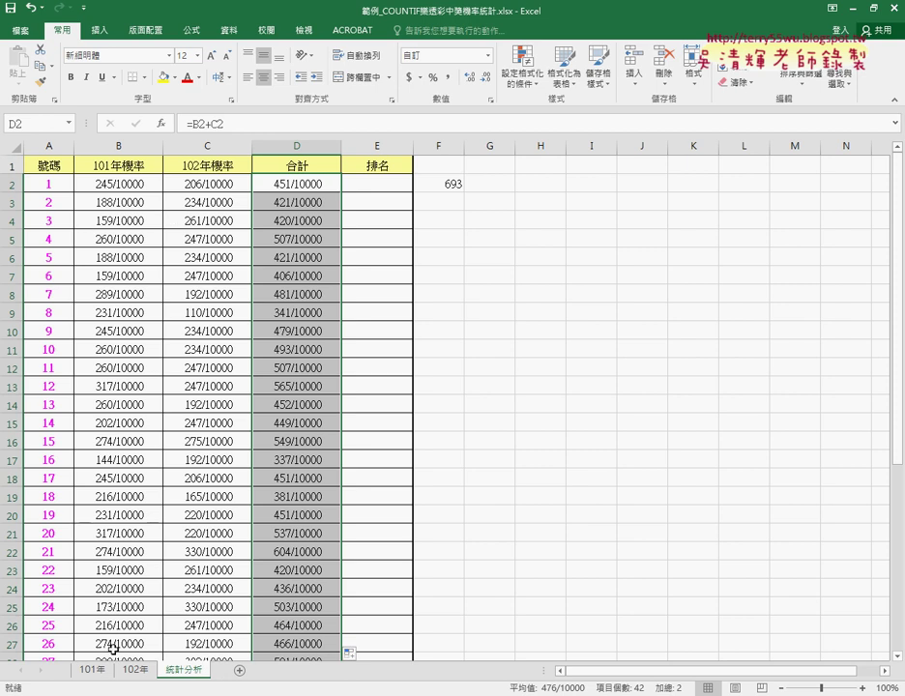
{"action": "left_click", "coordinate": [93, 671]}
- Go to the 102年 sheet and bring up Name Manager from the Formulas ribbon
{"action": "scroll", "coordinate": [240, 328], "scroll_direction": "up", "scroll_amount": 1}
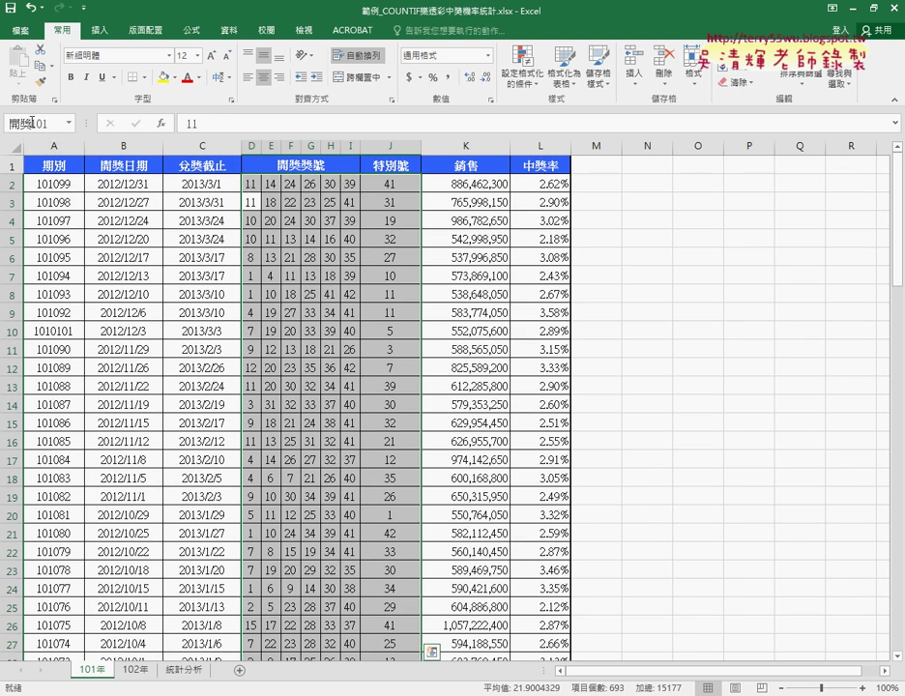
{"action": "left_click", "coordinate": [133, 673]}
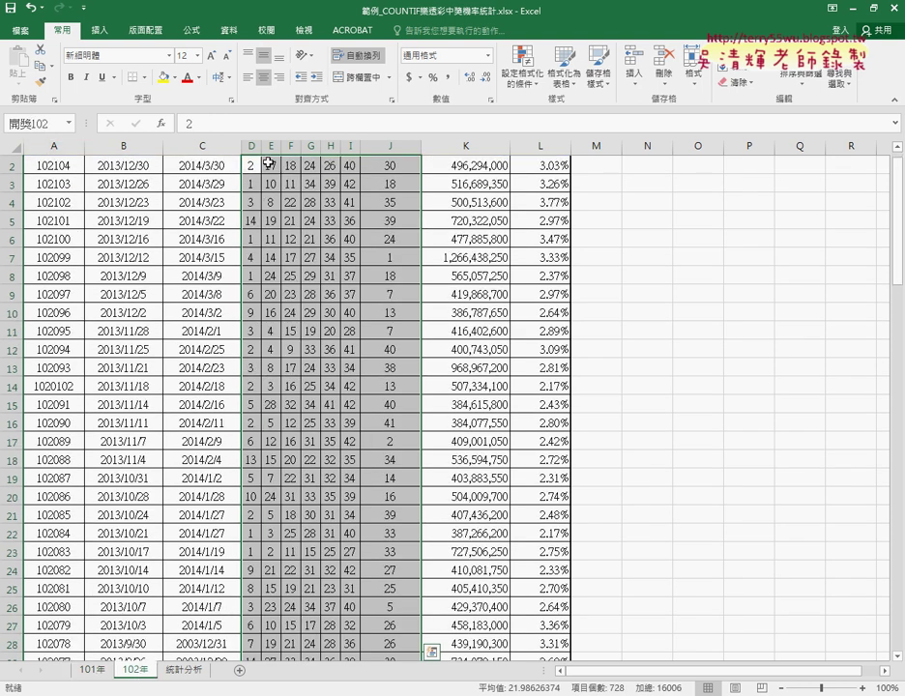
{"action": "scroll", "coordinate": [375, 209], "scroll_direction": "up", "scroll_amount": 1}
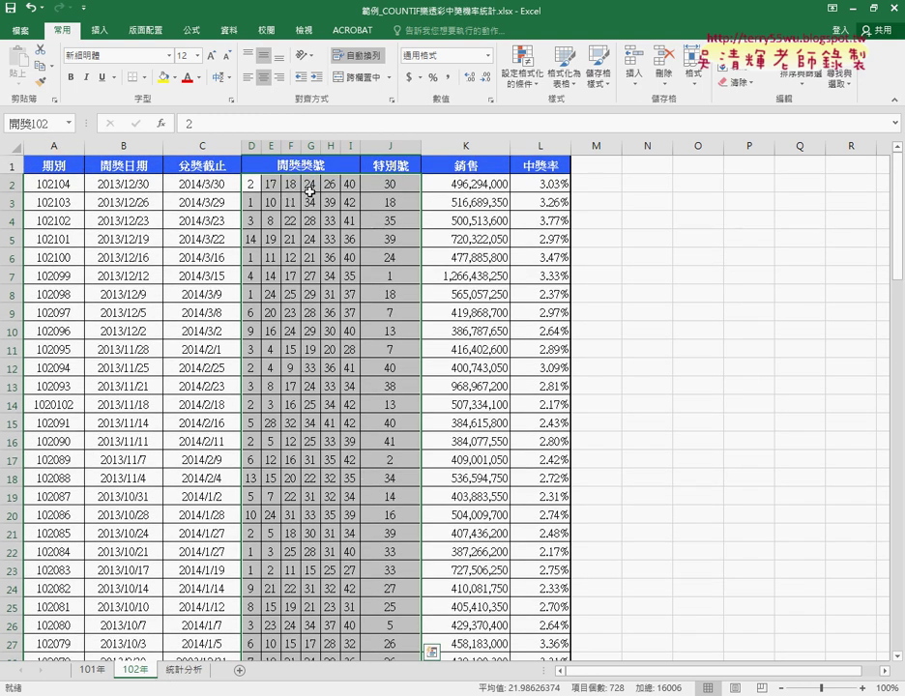
{"action": "left_click", "coordinate": [197, 34]}
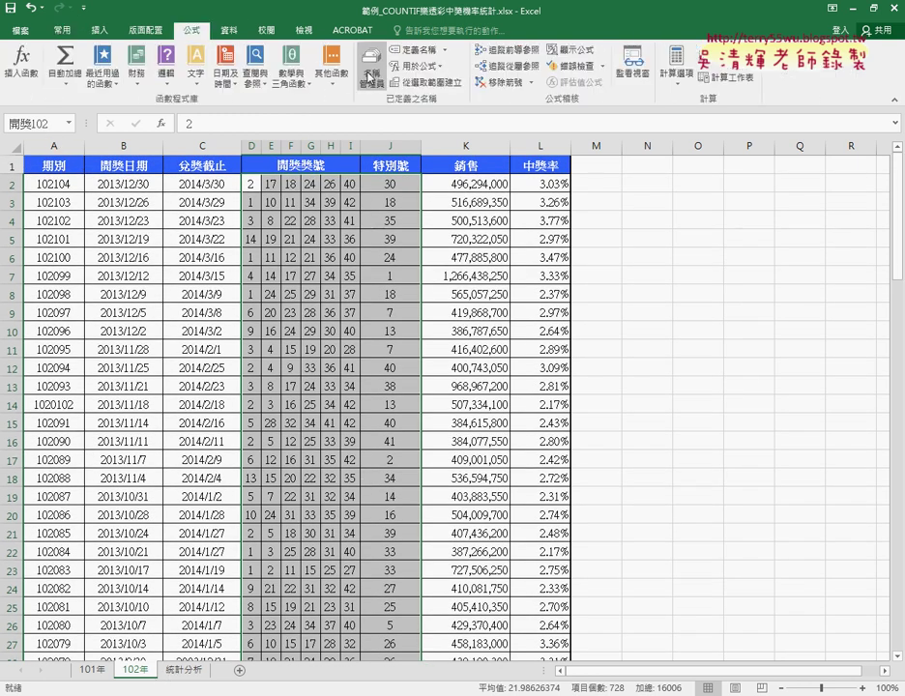
{"action": "left_click", "coordinate": [371, 68]}
- Review the ranges that 開獎101 and 開獎102 refer to, then return to 統計分析
{"action": "left_click", "coordinate": [538, 196]}
{"action": "left_click", "coordinate": [539, 182]}
{"action": "left_click", "coordinate": [538, 196]}
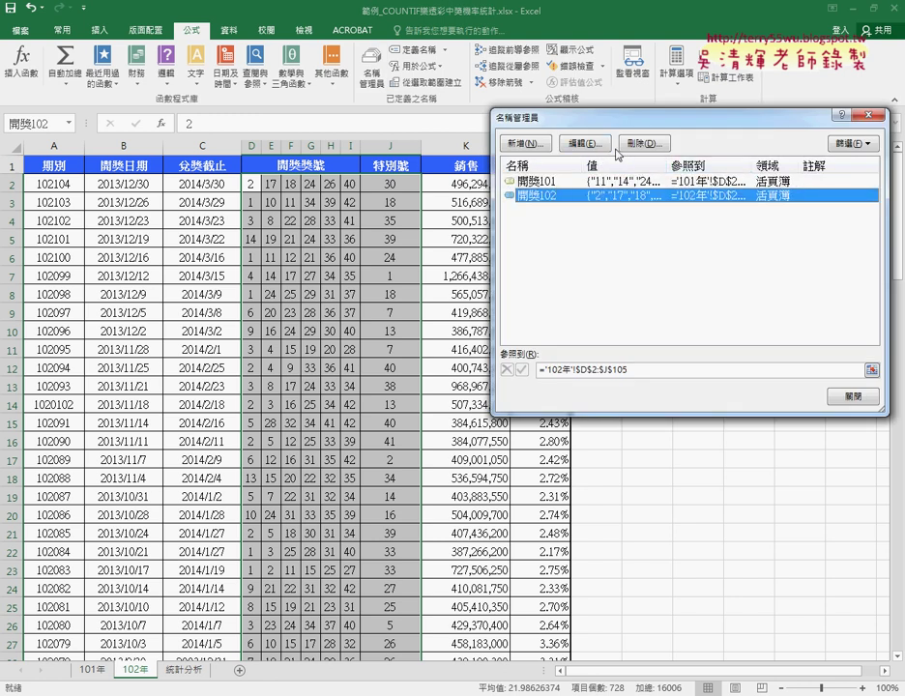
{"action": "left_click", "coordinate": [573, 180]}
{"action": "left_click", "coordinate": [570, 195]}
{"action": "left_click", "coordinate": [853, 397]}
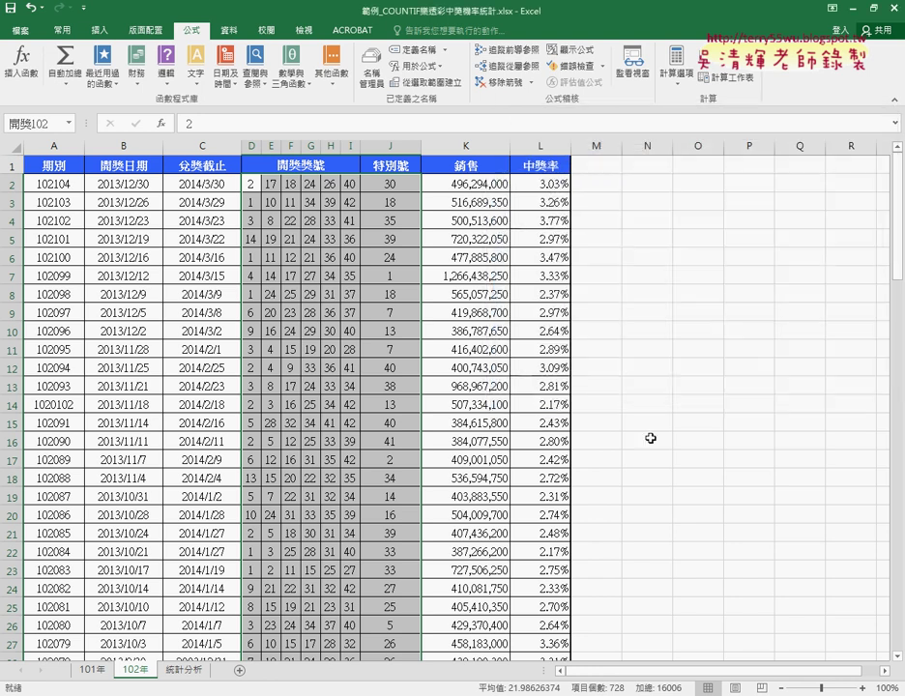
{"action": "left_click", "coordinate": [183, 669]}
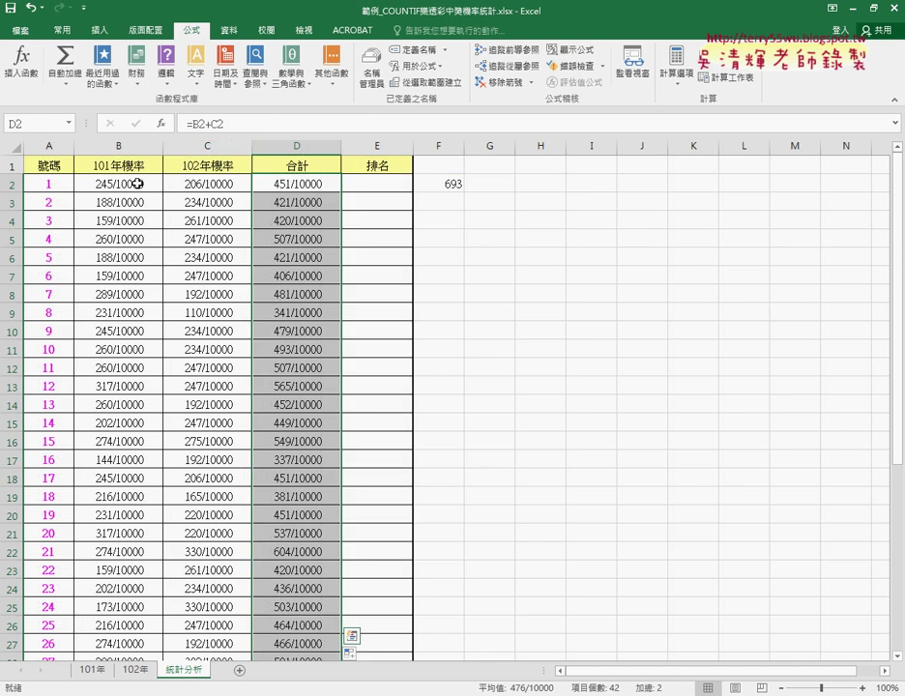
- Empty the Range argument of B2's COUNTIF formula and bring up the Paste Name list with F3
{"action": "left_click", "coordinate": [139, 181]}
{"action": "left_click", "coordinate": [161, 123]}
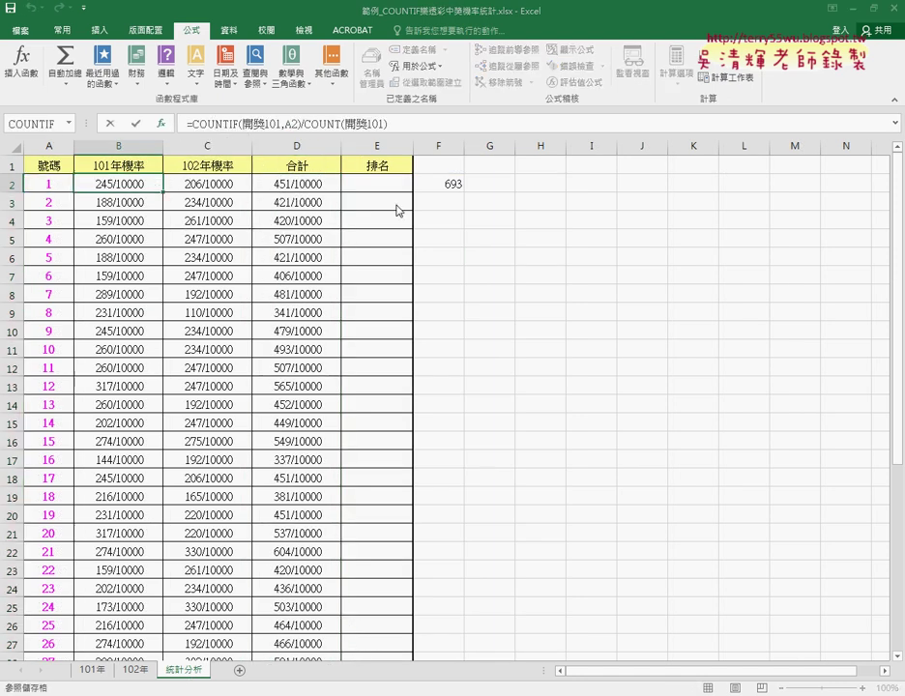
{"action": "left_click", "coordinate": [632, 204]}
{"action": "key", "text": "BackSpace"}
{"action": "key", "text": "F3"}
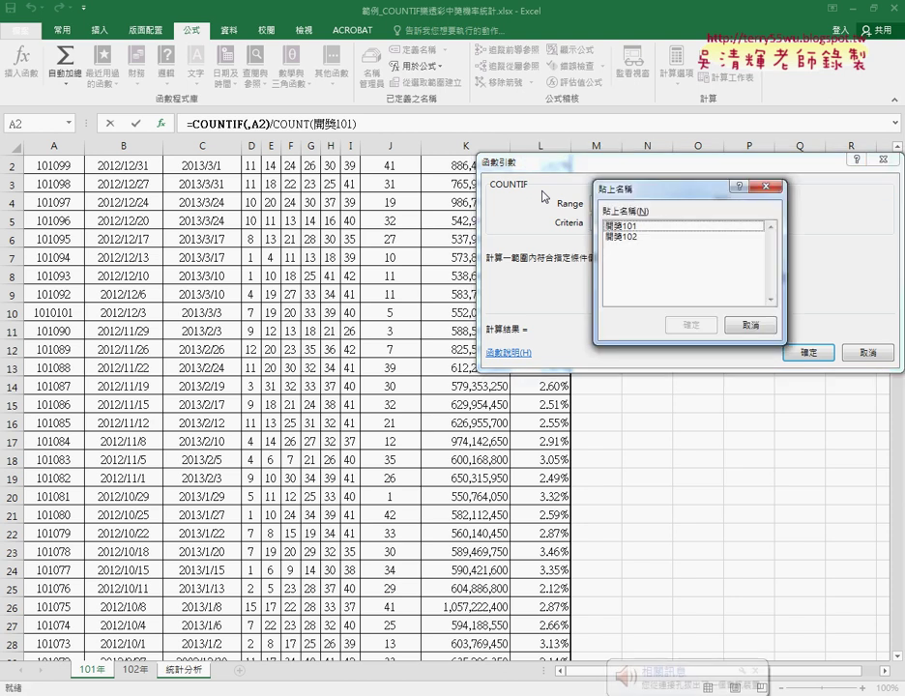